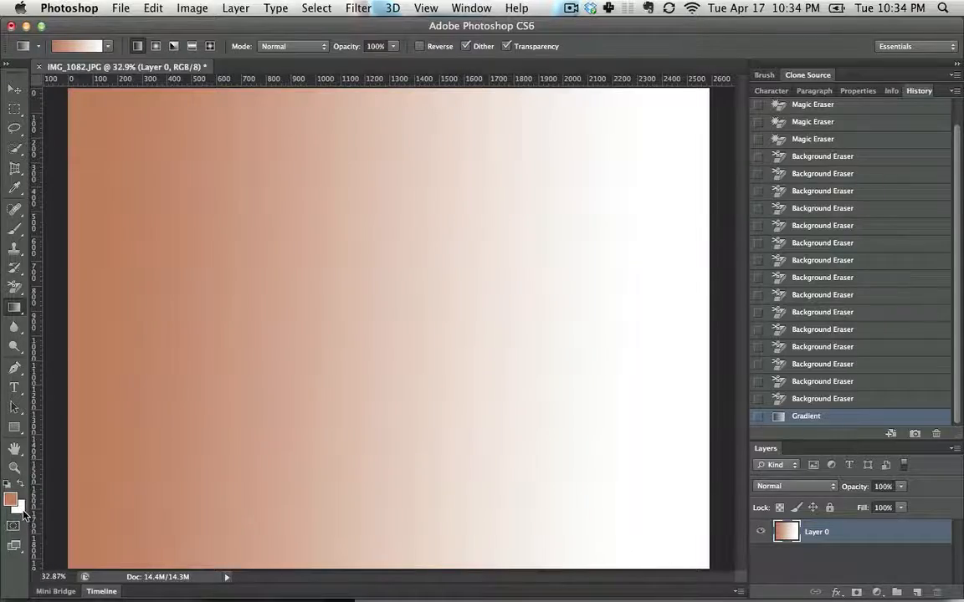
# Undo the last gradient and set the background color to bright red
pyautogui.press('super+z')
pyautogui.click(20, 509)
pyautogui.click(595, 307)
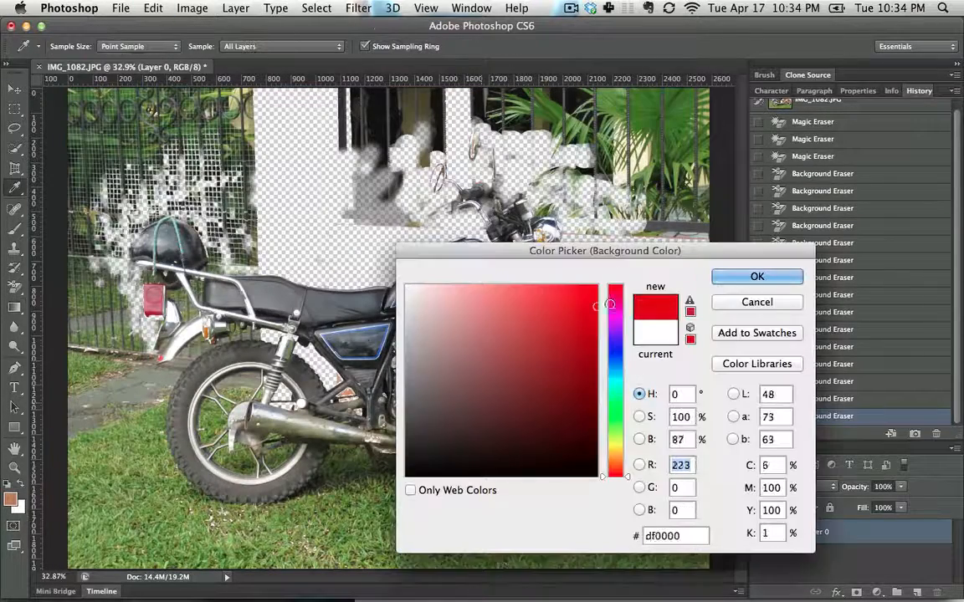
pyautogui.click(600, 286)
pyautogui.click(754, 276)
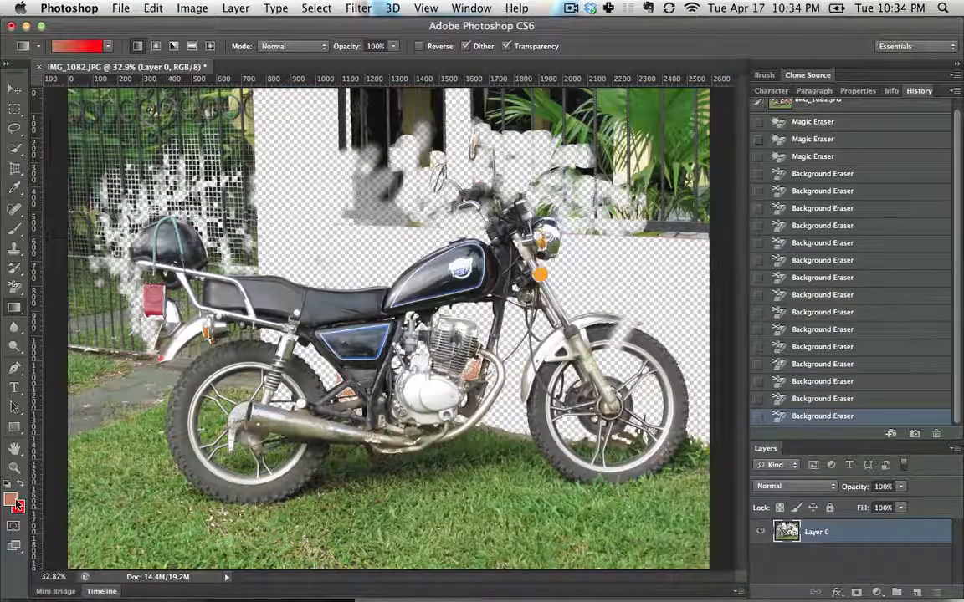
# Set the foreground color to a muted blue, #5b5db8
pyautogui.click(13, 502)
pyautogui.click(615, 350)
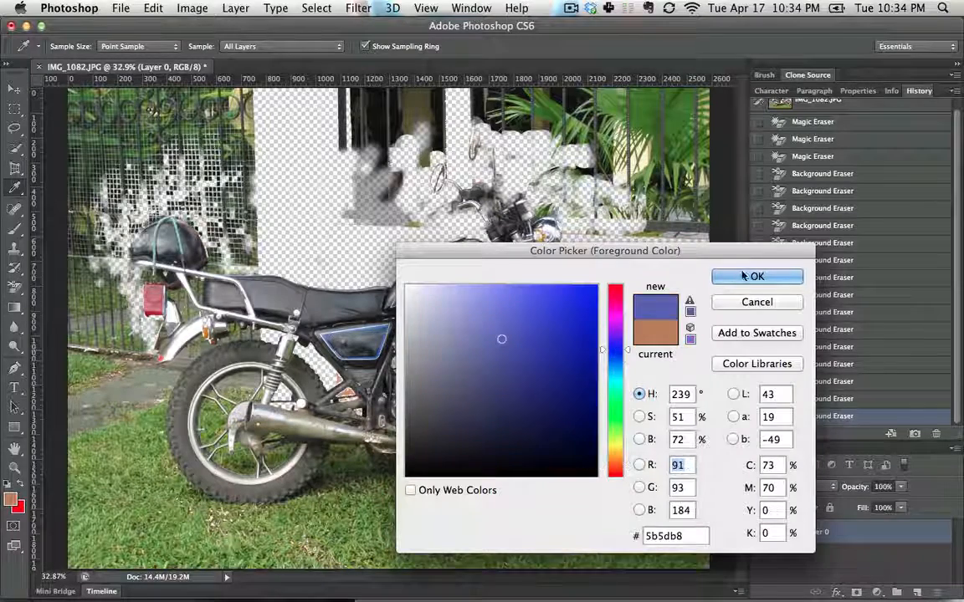
pyautogui.click(744, 276)
# Draw a horizontal linear gradient from blue to red across the whole image and undo it
pyautogui.moveTo(85, 257); pyautogui.dragTo(92, 255)
pyautogui.moveTo(85, 256); pyautogui.dragTo(610, 255)
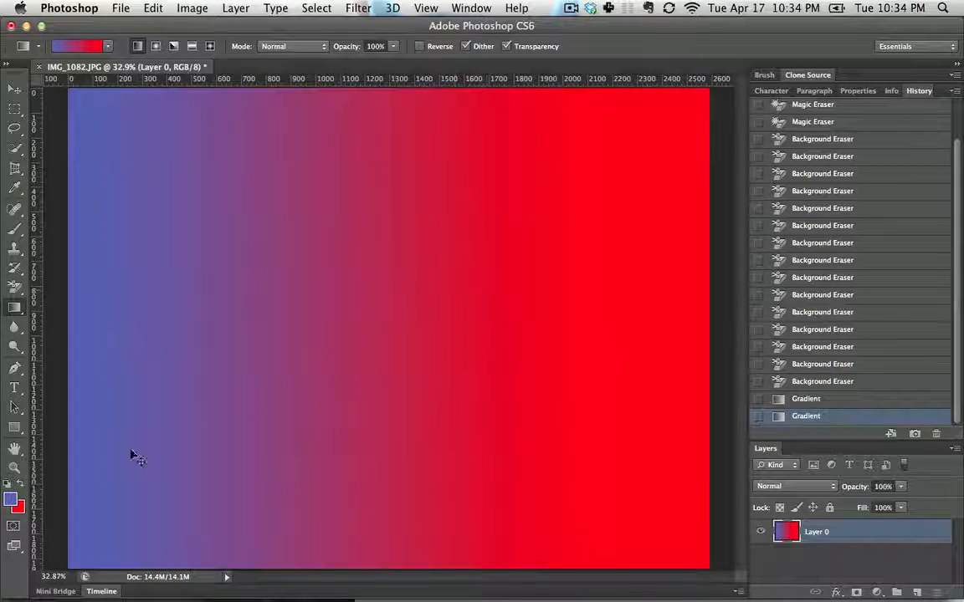
pyautogui.press('super+z')
pyautogui.press('super+alt+z')
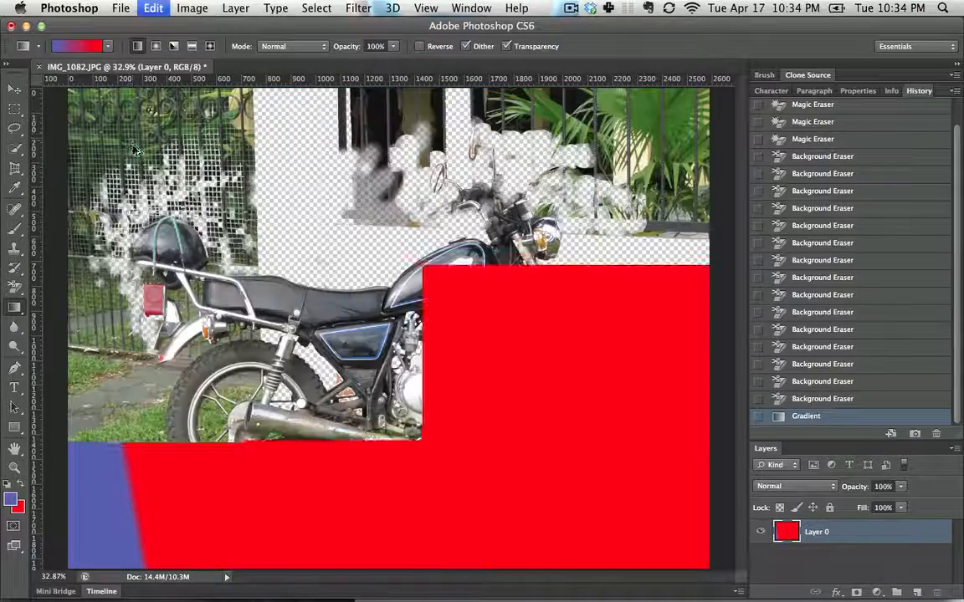
# Open the Foreground to Background gradient for editing and move its opacity midpoint to 80%
pyautogui.click(90, 51)
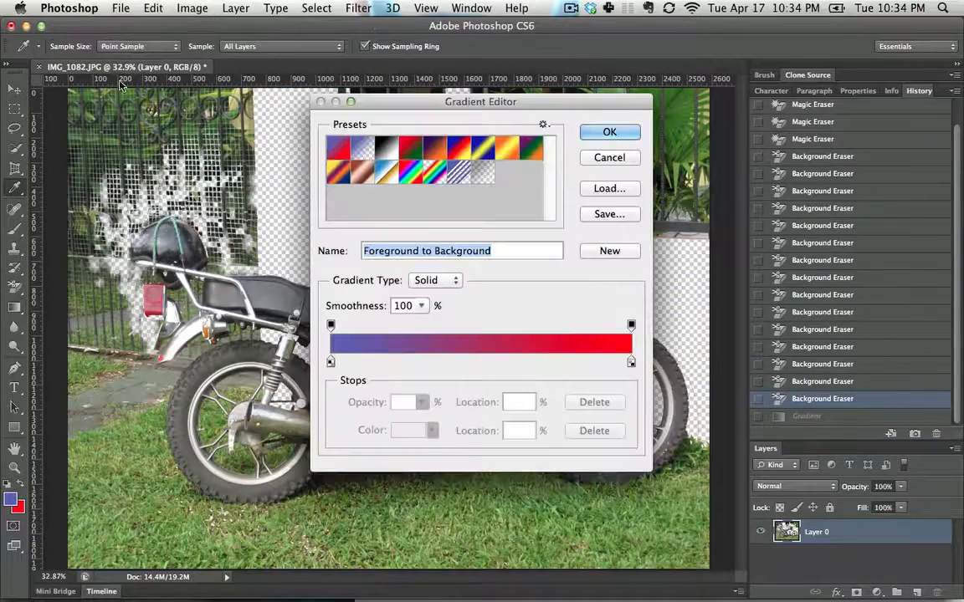
pyautogui.press('Escape')
pyautogui.click(81, 46)
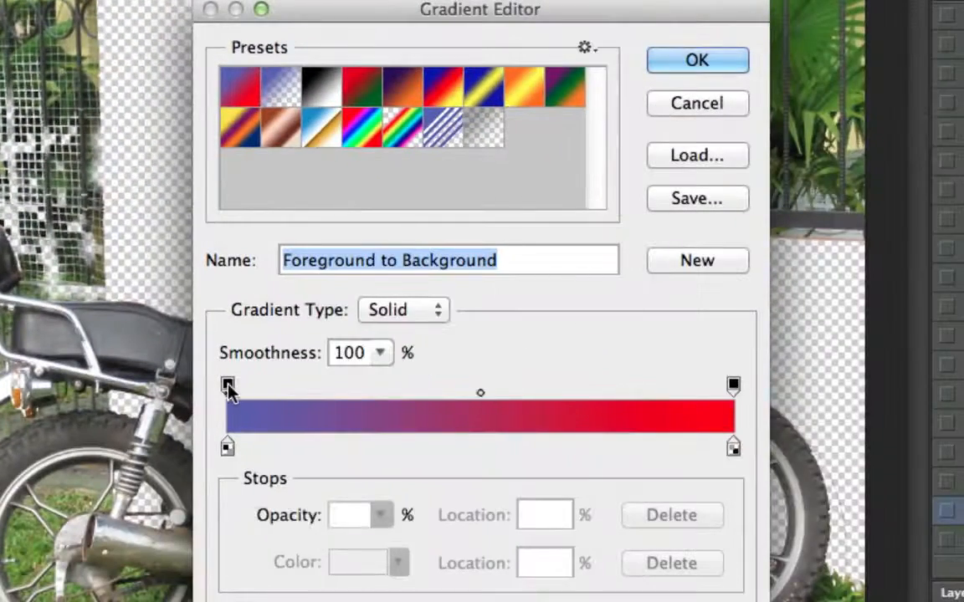
pyautogui.moveTo(226, 385); pyautogui.dragTo(97, 425)
pyautogui.moveTo(483, 400); pyautogui.dragTo(350, 402)
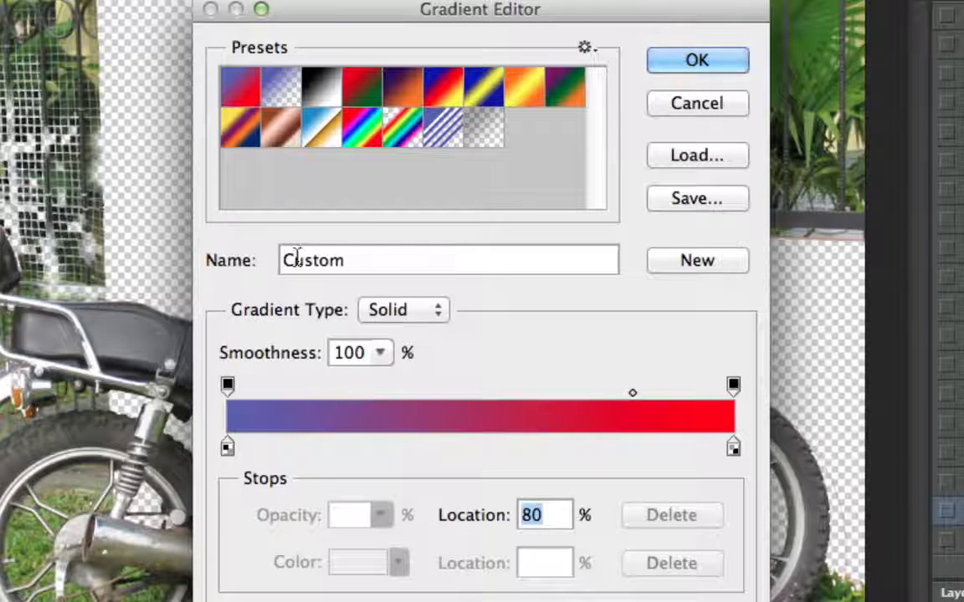
# Add an opacity stop and a color stop at 40% in the gradient, making the color stop light green
pyautogui.click(428, 388)
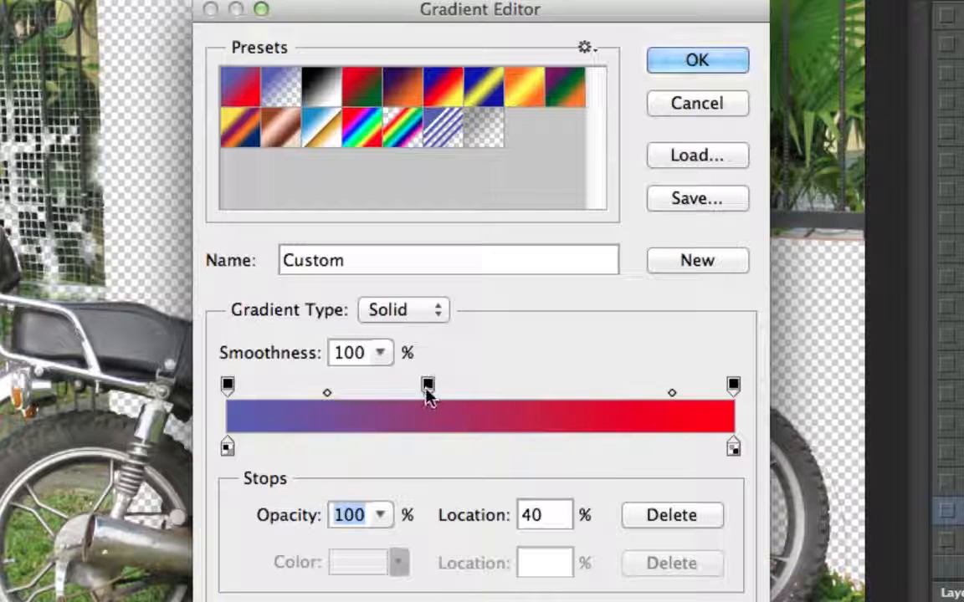
pyautogui.click(429, 448)
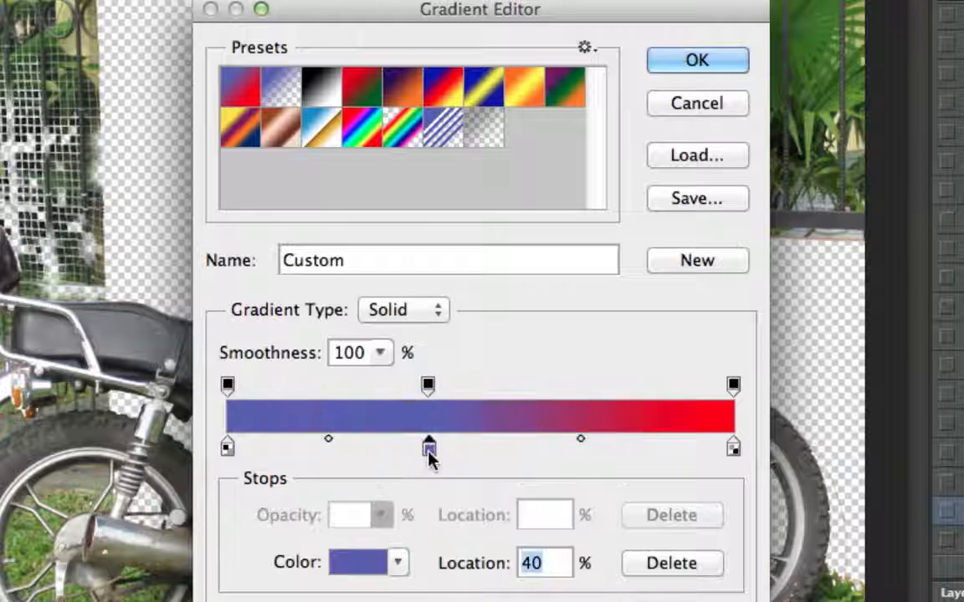
pyautogui.doubleClick(430, 450)
pyautogui.click(553, 323)
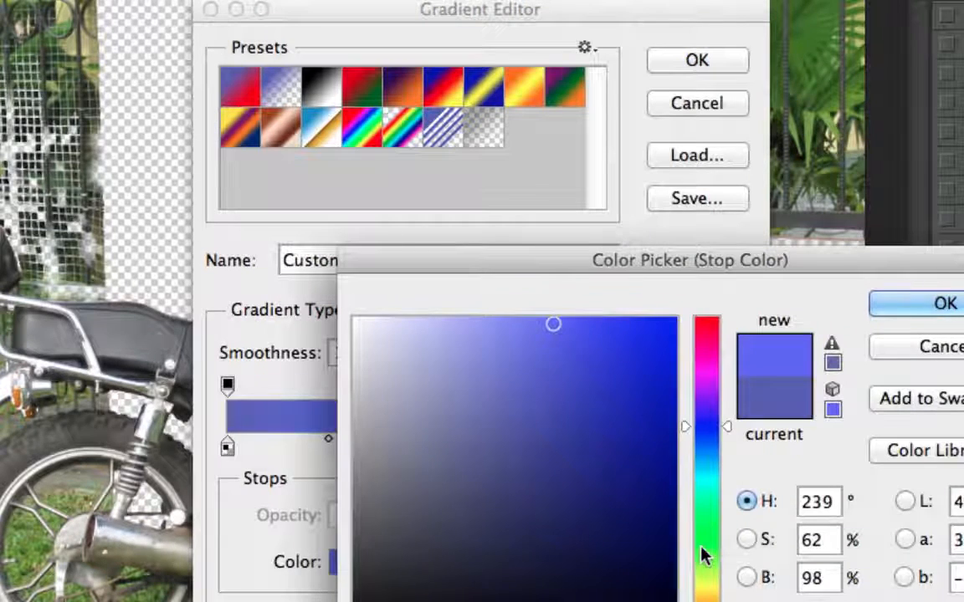
pyautogui.click(711, 579)
pyautogui.click(708, 550)
pyautogui.click(941, 304)
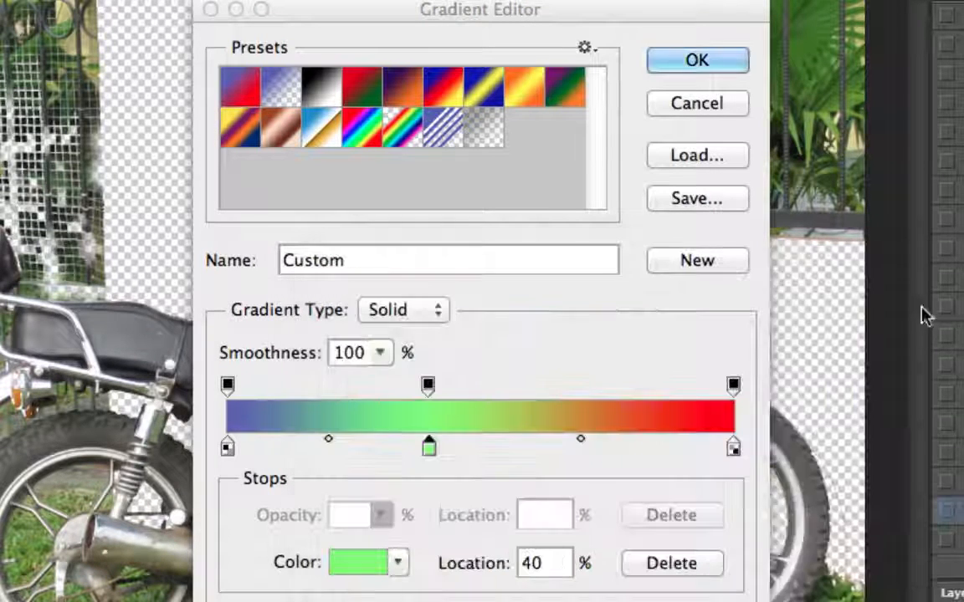
# Lower the opacity of the gradient's middle opacity stop to 36%
pyautogui.click(428, 385)
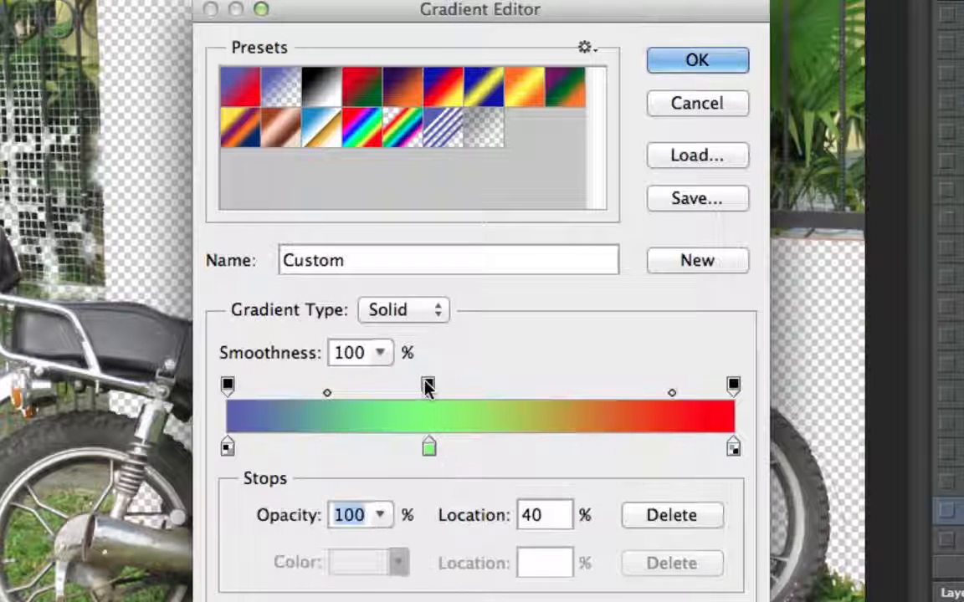
pyautogui.click(380, 516)
pyautogui.moveTo(387, 538); pyautogui.dragTo(318, 545)
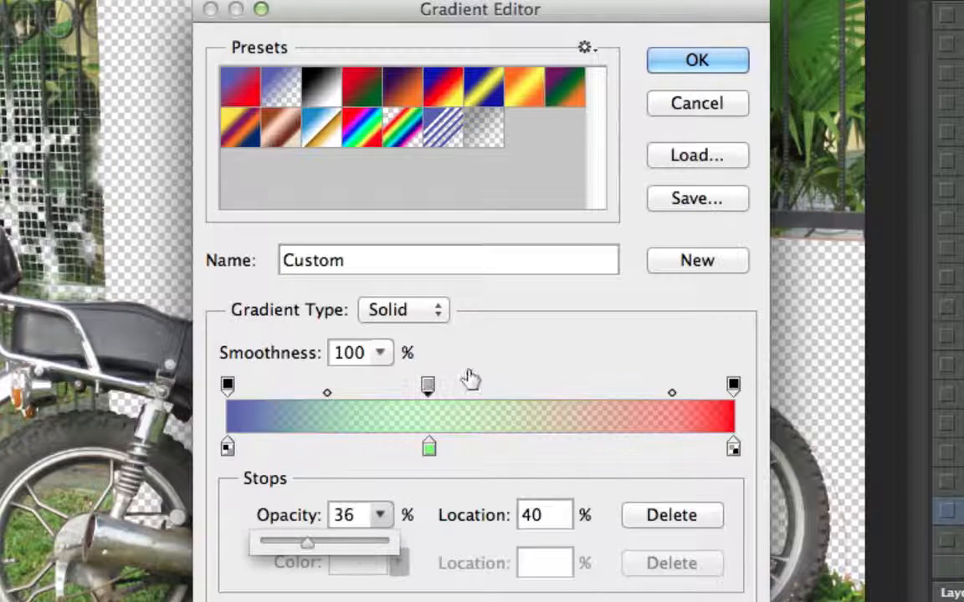
pyautogui.click(428, 386)
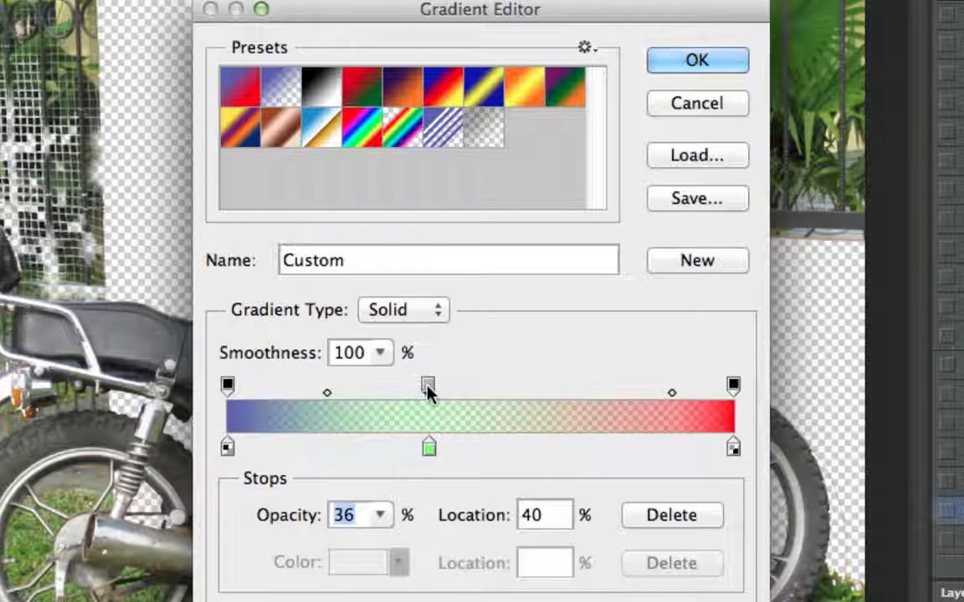
# Add a teal color stop (H 182, S 73, B 59) between green and red, and draw the custom gradient horizontally across the image
pyautogui.click(590, 445)
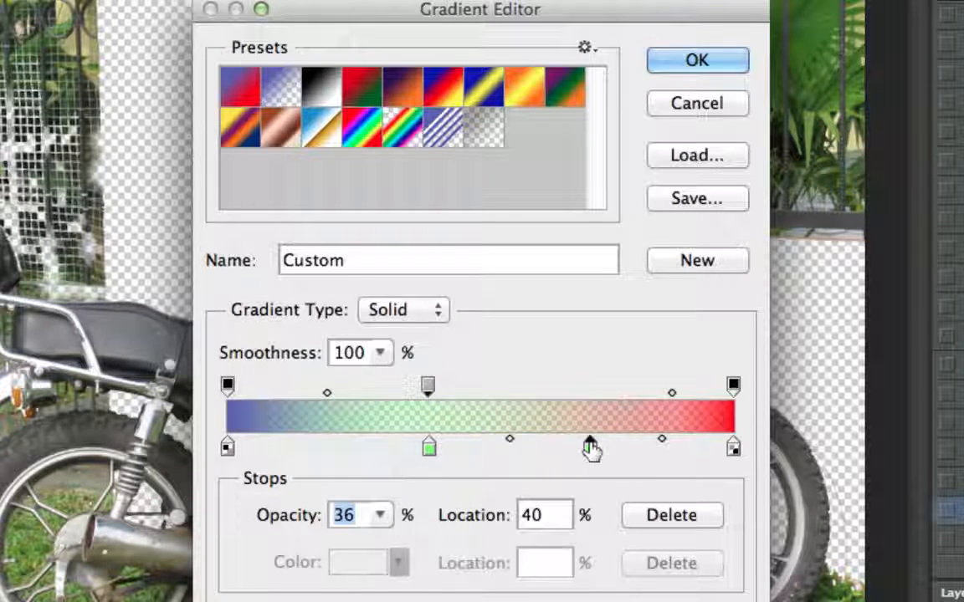
pyautogui.doubleClick(590, 447)
pyautogui.click(703, 480)
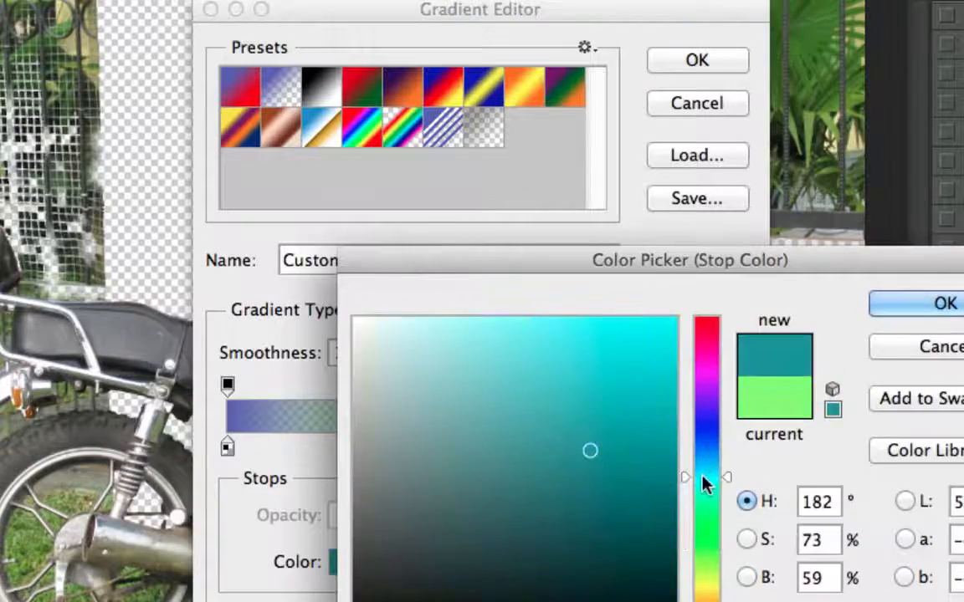
pyautogui.click(940, 302)
pyautogui.click(697, 60)
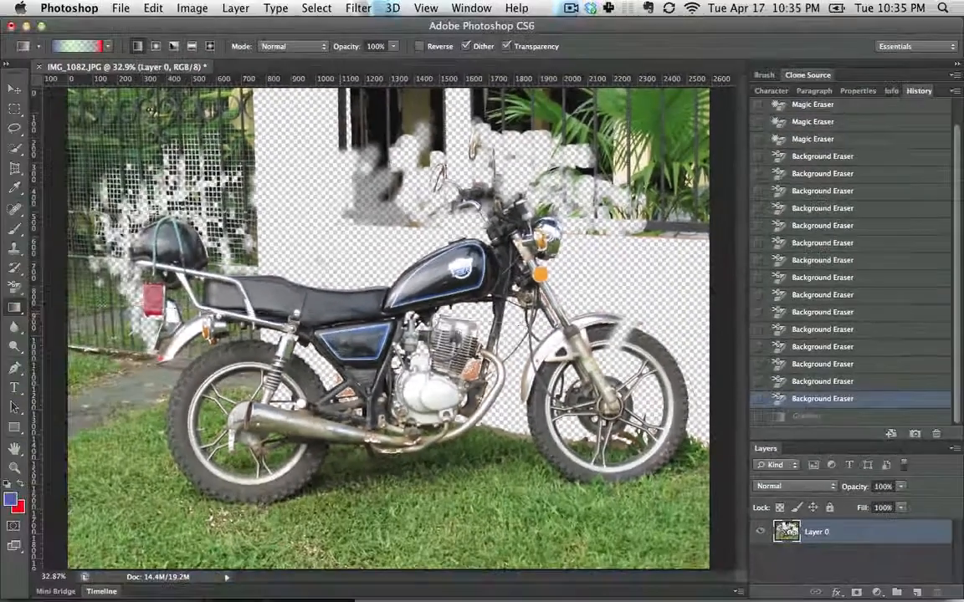
pyautogui.moveTo(125, 306); pyautogui.dragTo(653, 322)
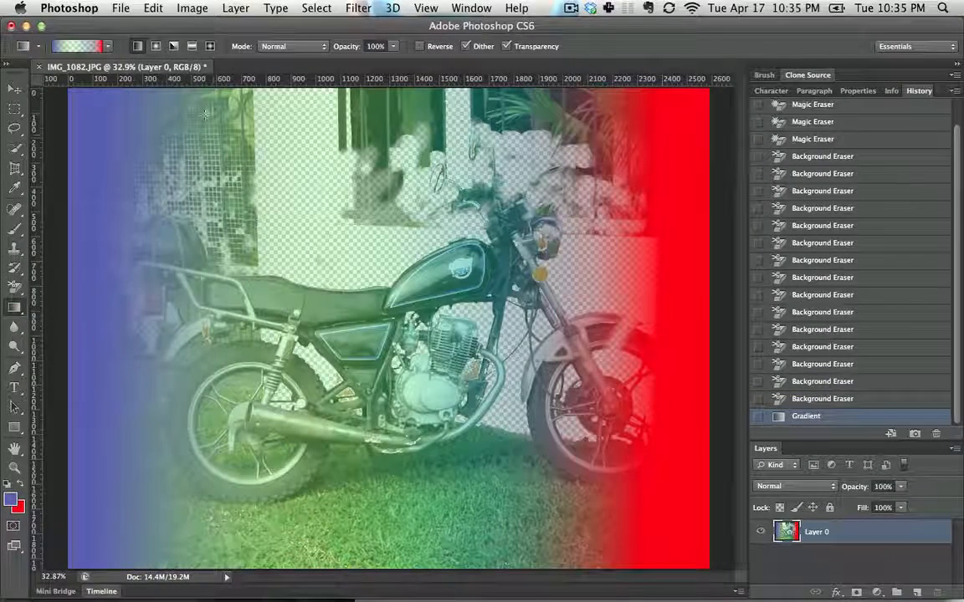
# Draw a gradient with the Transparent Stripes preset over the middle of the image and undo both gradients
pyautogui.click(75, 46)
pyautogui.click(338, 149)
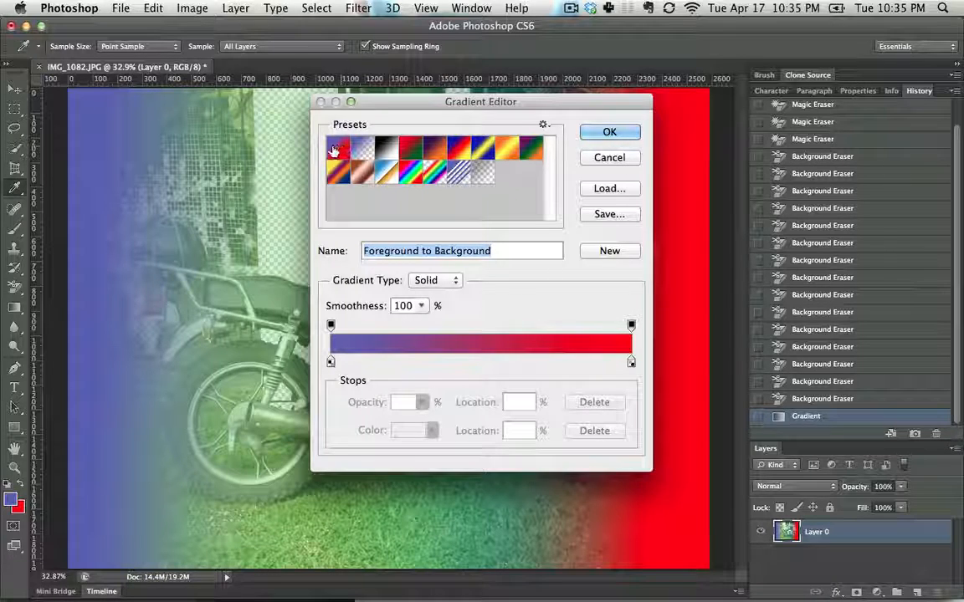
pyautogui.click(363, 147)
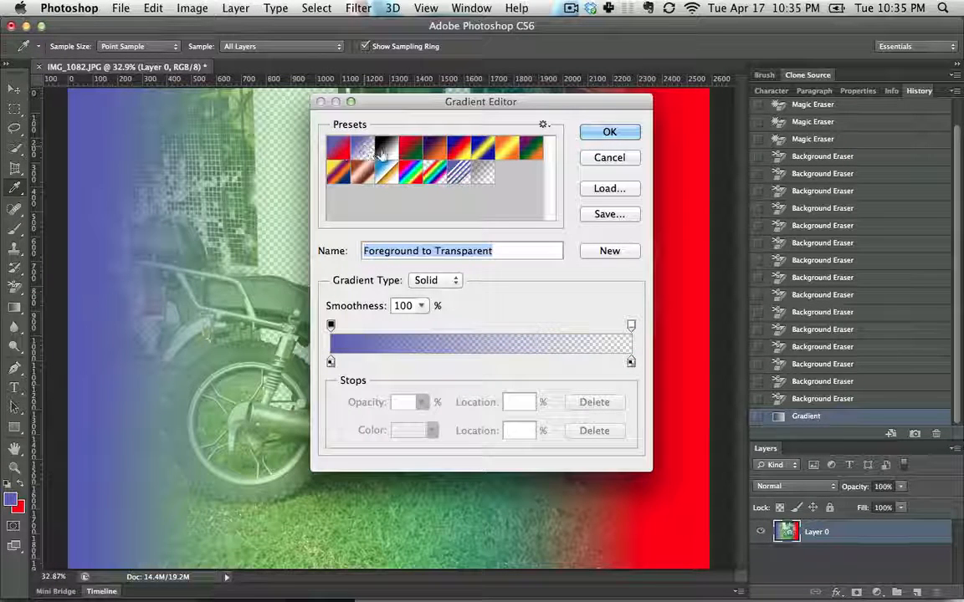
pyautogui.click(381, 147)
pyautogui.click(459, 172)
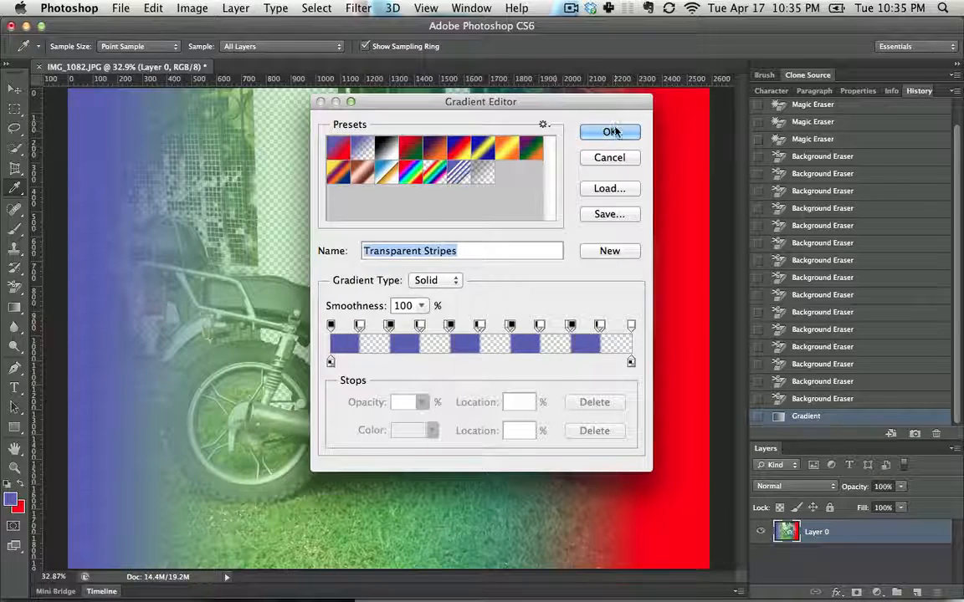
pyautogui.click(610, 131)
pyautogui.moveTo(182, 193); pyautogui.dragTo(438, 201)
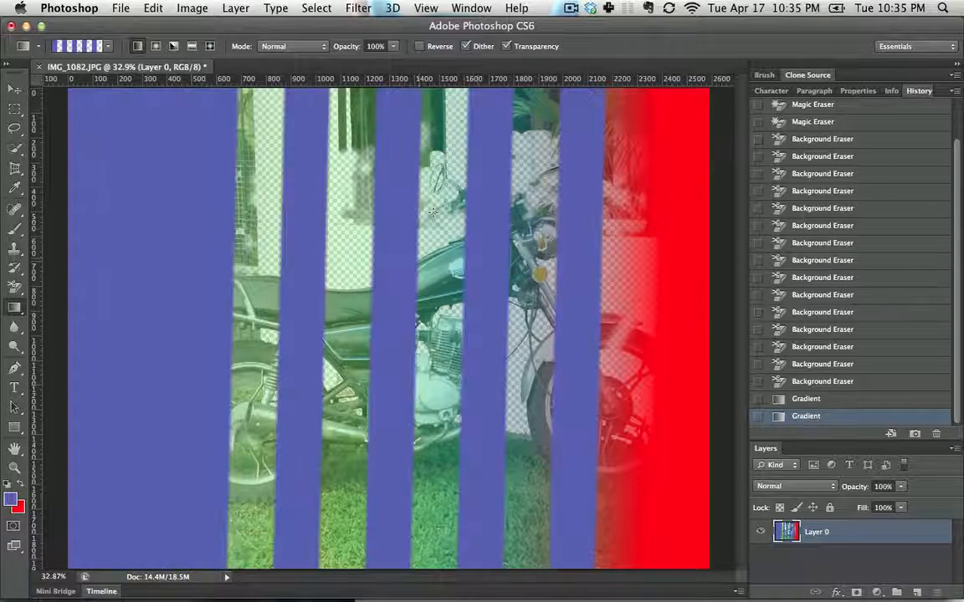
pyautogui.press('super+alt+z')
pyautogui.press('super+alt+z')
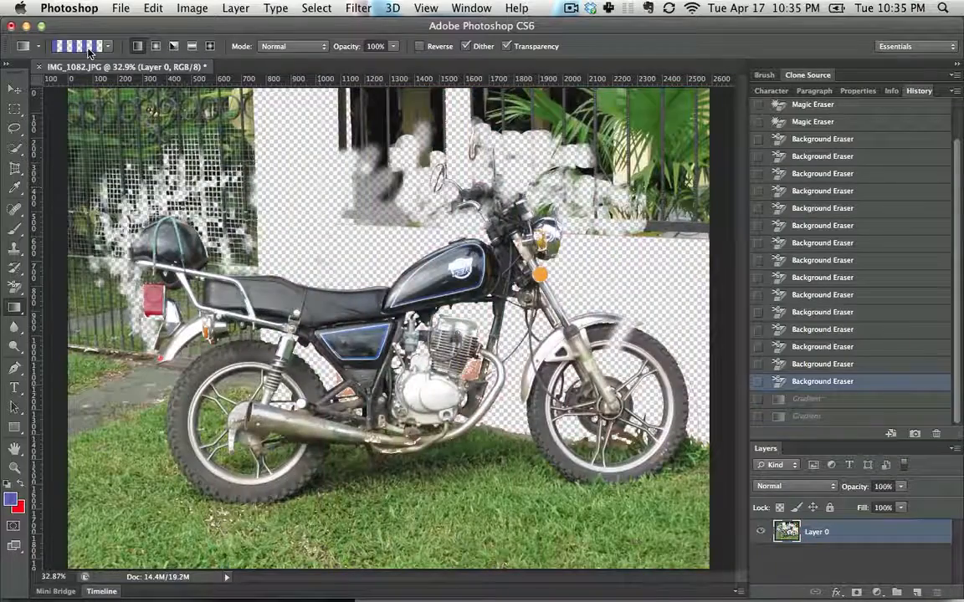
# Draw a gradient with the Foreground to Background preset across the image and undo it
pyautogui.click(87, 47)
pyautogui.click(328, 137)
pyautogui.click(610, 132)
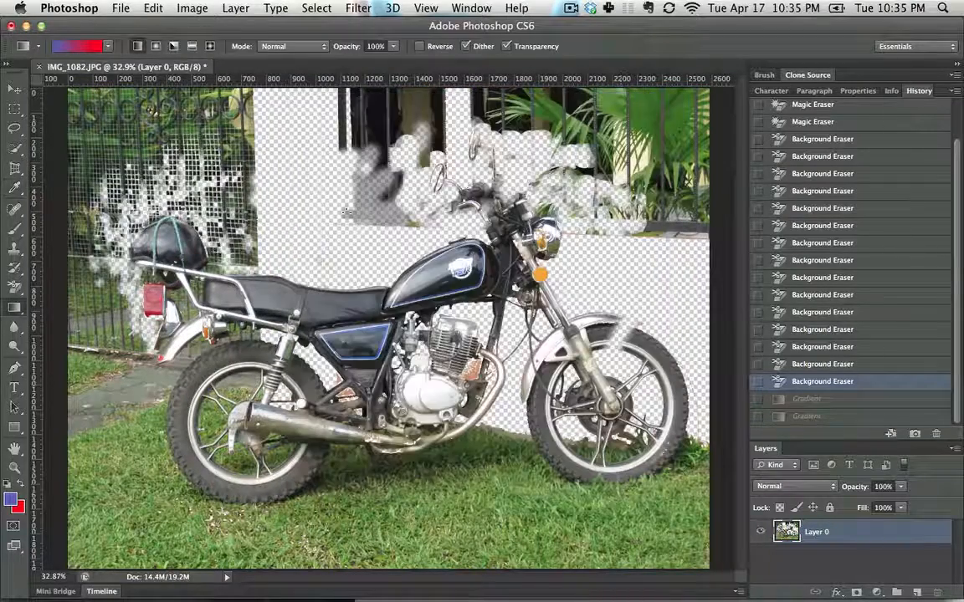
pyautogui.moveTo(129, 190); pyautogui.dragTo(698, 230)
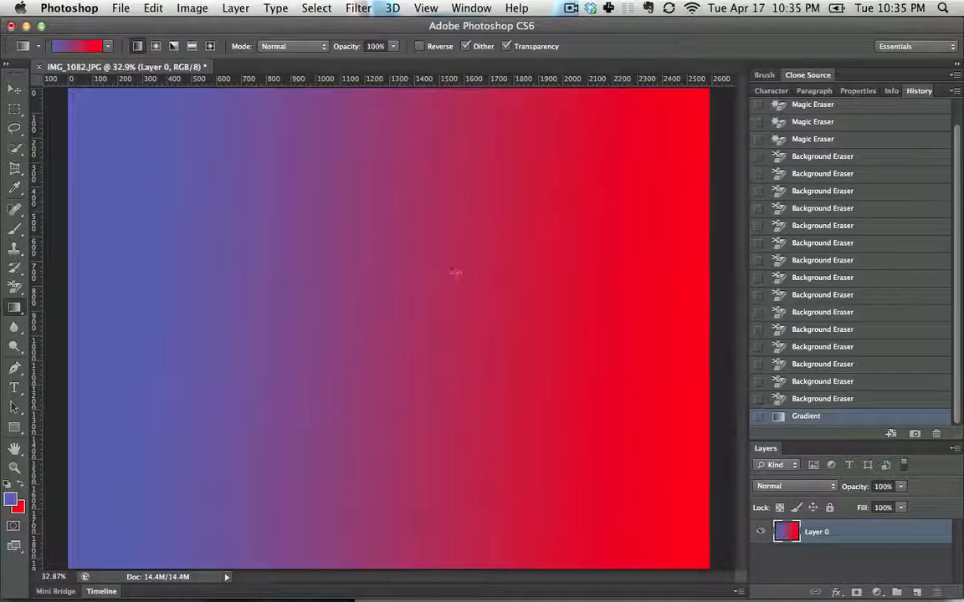
pyautogui.press('super+z')
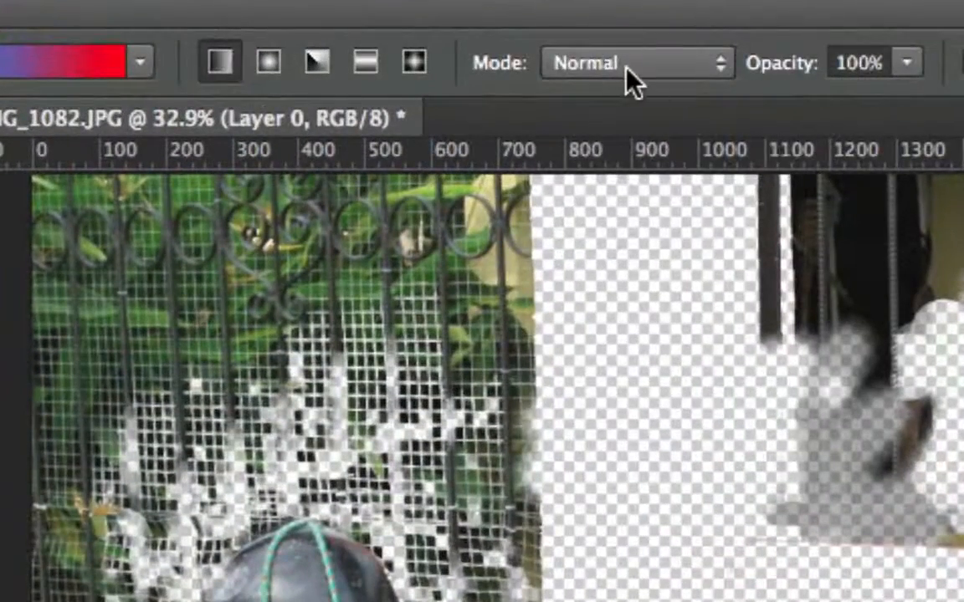
# Draw the blue-to-red gradient across the motorcycle image in Darken blending mode and undo it
pyautogui.click(287, 48)
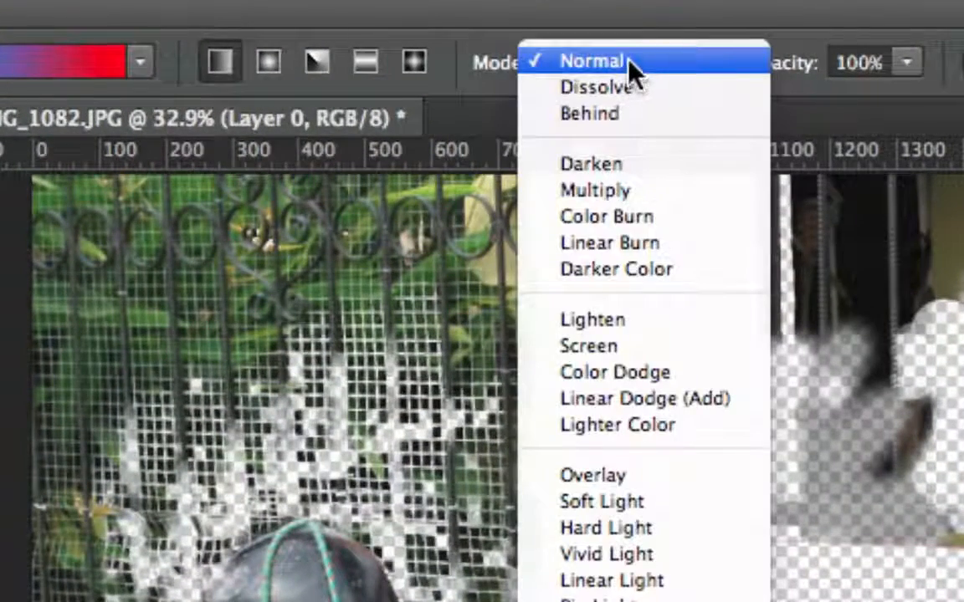
pyautogui.click(648, 169)
pyautogui.moveTo(118, 543); pyautogui.dragTo(711, 261)
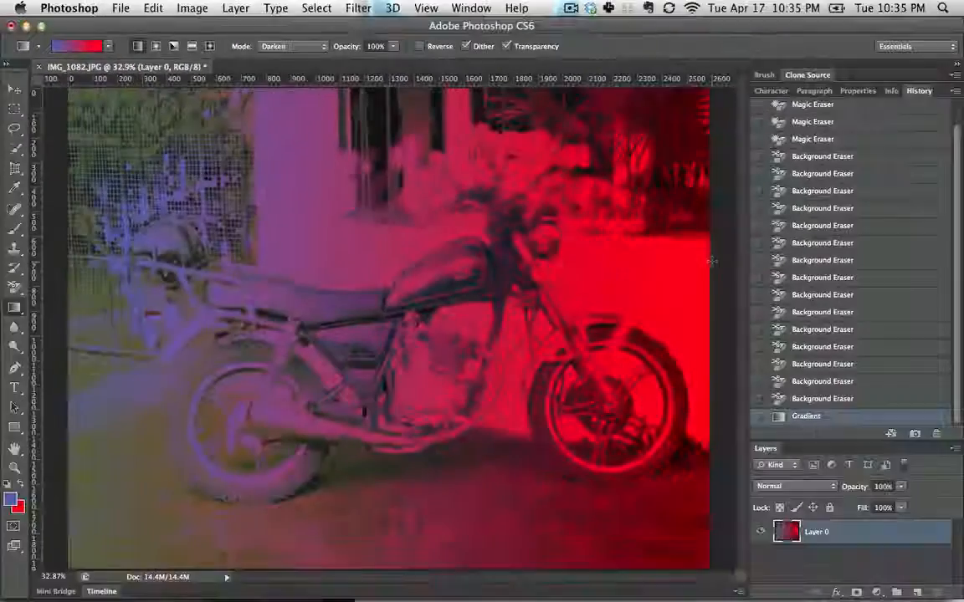
pyautogui.press('super+z')
# Draw the blue-to-red gradient across the motorcycle image in Multiply blending mode and undo it
pyautogui.click(289, 47)
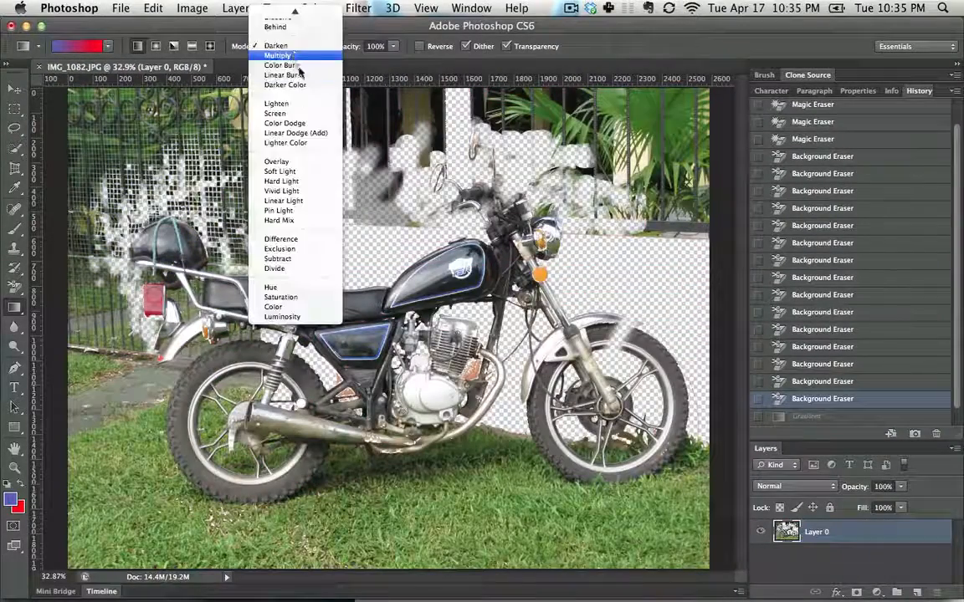
pyautogui.click(277, 55)
pyautogui.moveTo(229, 195); pyautogui.dragTo(534, 210)
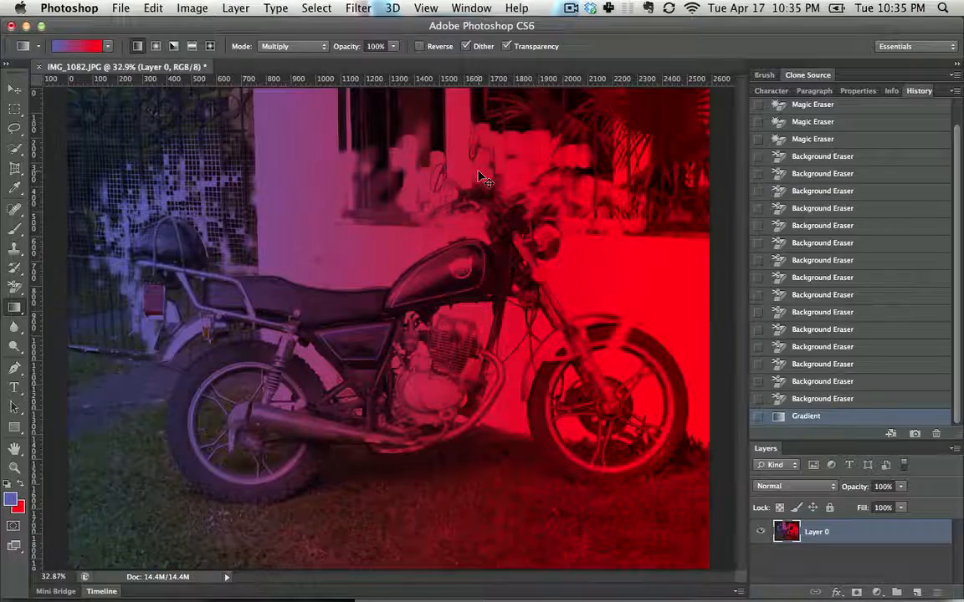
pyautogui.press('super+z')
# Draw the blue-to-red gradient across the motorcycle image in Screen blending mode and undo it
pyautogui.click(288, 47)
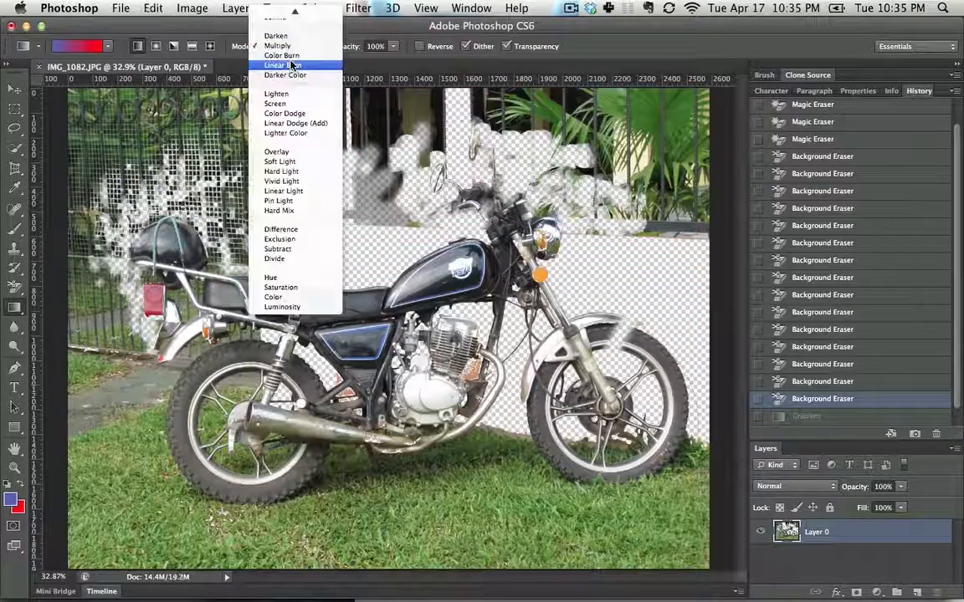
pyautogui.click(276, 103)
pyautogui.moveTo(100, 186); pyautogui.dragTo(548, 189)
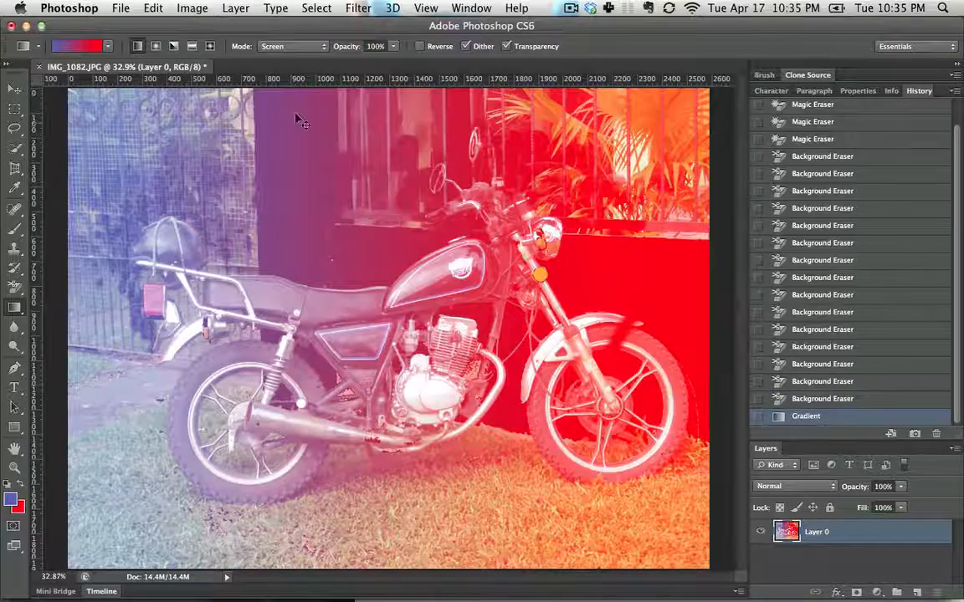
pyautogui.press('super+z')
# Draw the blue-to-red gradient across the motorcycle image in Overlay blending mode and undo it
pyautogui.click(289, 47)
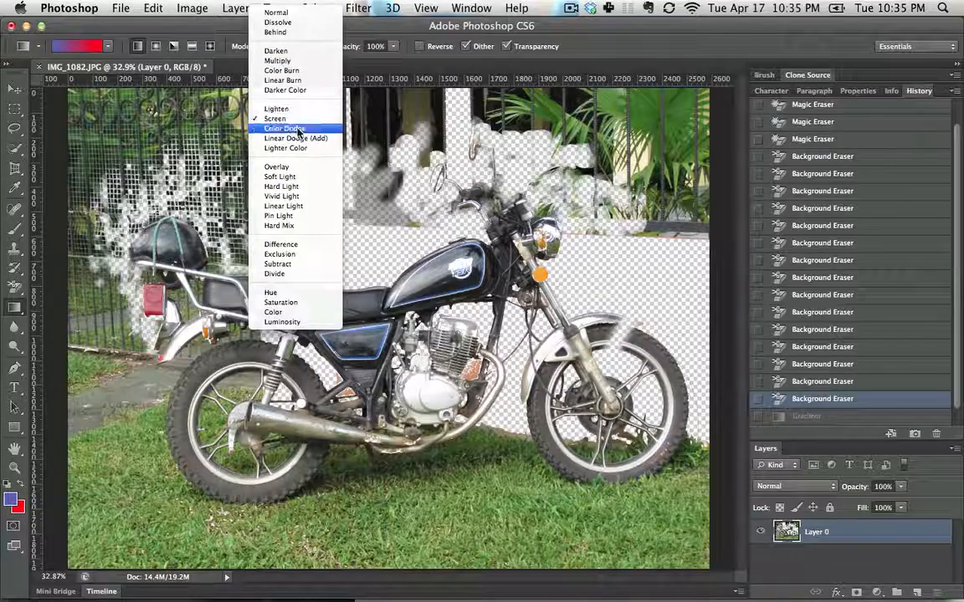
pyautogui.click(279, 167)
pyautogui.moveTo(126, 191)
pyautogui.mouseDown()
pyautogui.moveTo(590, 210)
pyautogui.moveTo(685, 232)
pyautogui.mouseUp()
pyautogui.press('super+z')
pyautogui.press('super+z')
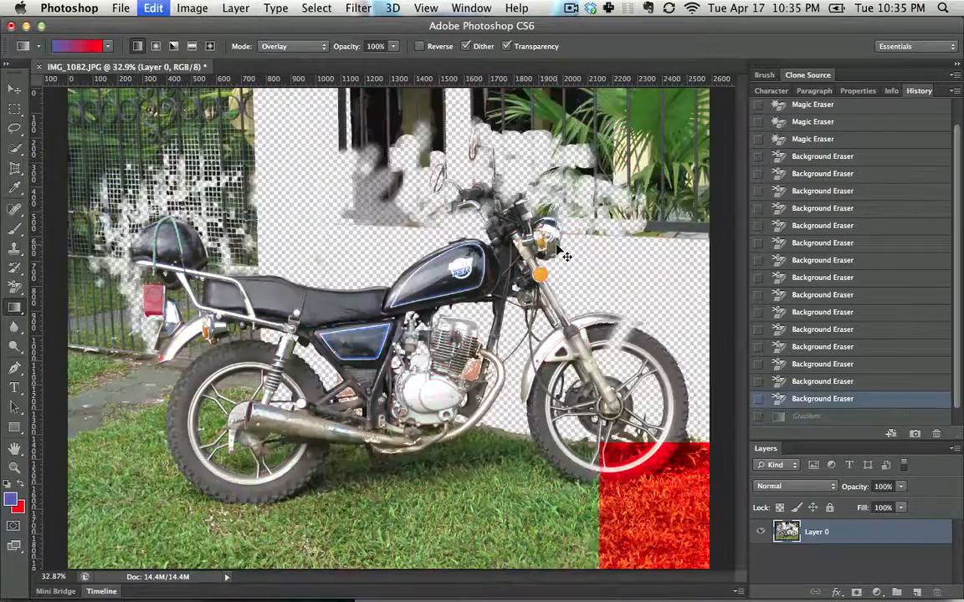
# Draw the blue-to-red gradient across the motorcycle image in Color blending mode and undo it
pyautogui.press('super+z')
pyautogui.click(293, 46)
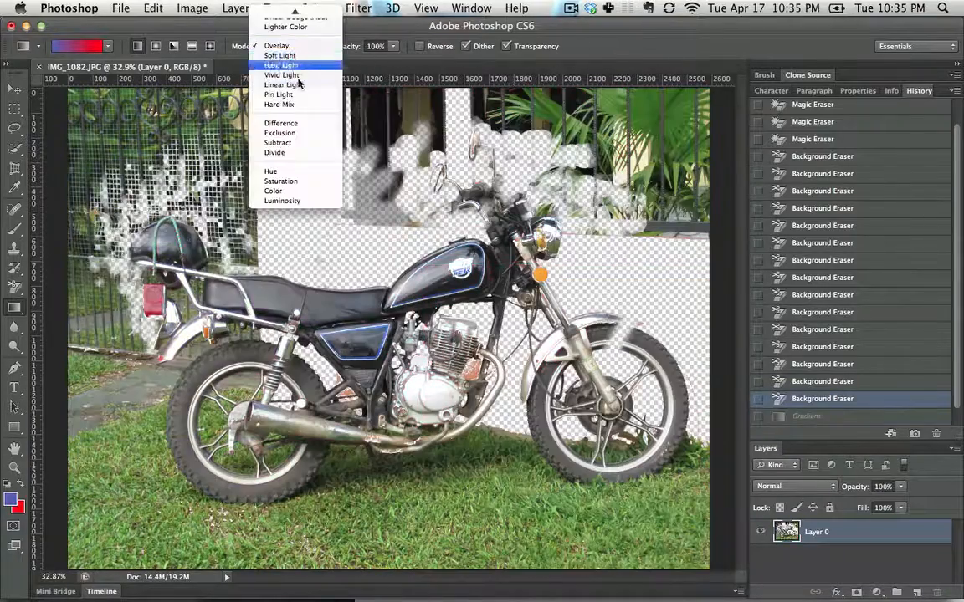
pyautogui.click(314, 191)
pyautogui.moveTo(83, 194); pyautogui.dragTo(682, 193)
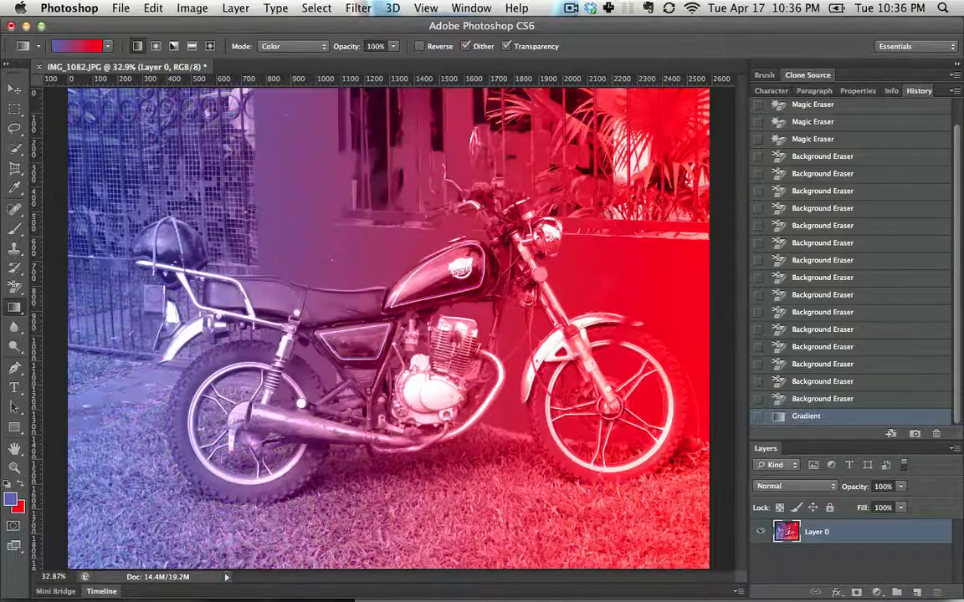
pyautogui.press('super+z')
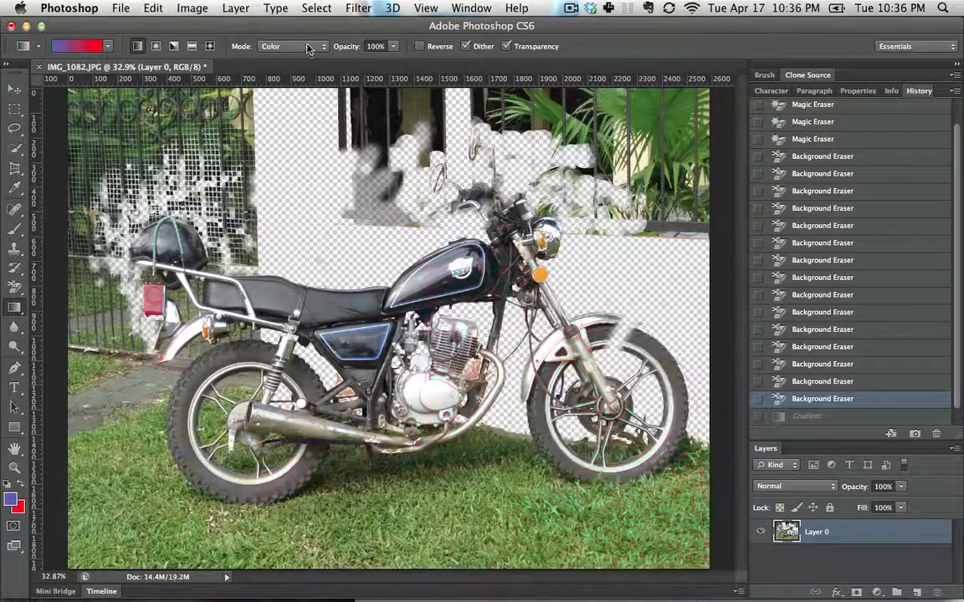
# Draw the blue-to-red gradient over shorter distances in Color mode, once level and once slightly slanted, undoing each attempt
pyautogui.click(292, 46)
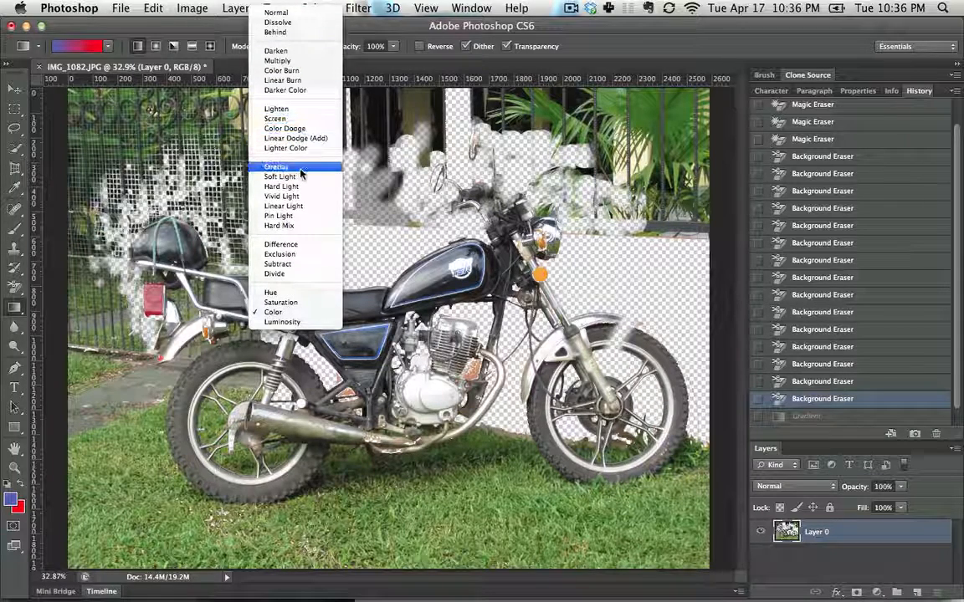
pyautogui.click(293, 312)
pyautogui.moveTo(232, 232); pyautogui.dragTo(605, 235)
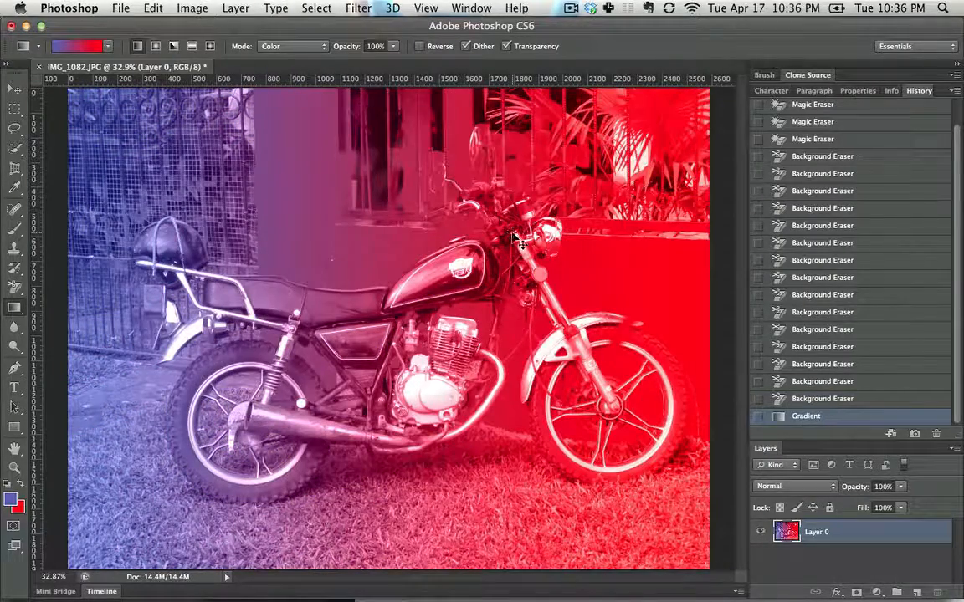
pyautogui.hotkey('ctrl', 'z')
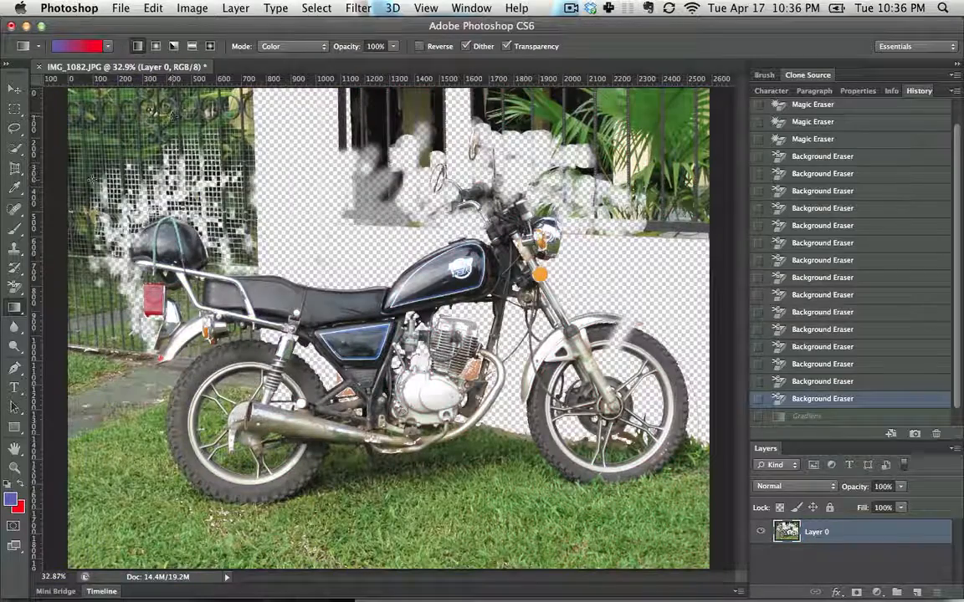
pyautogui.moveTo(225, 174); pyautogui.dragTo(580, 208)
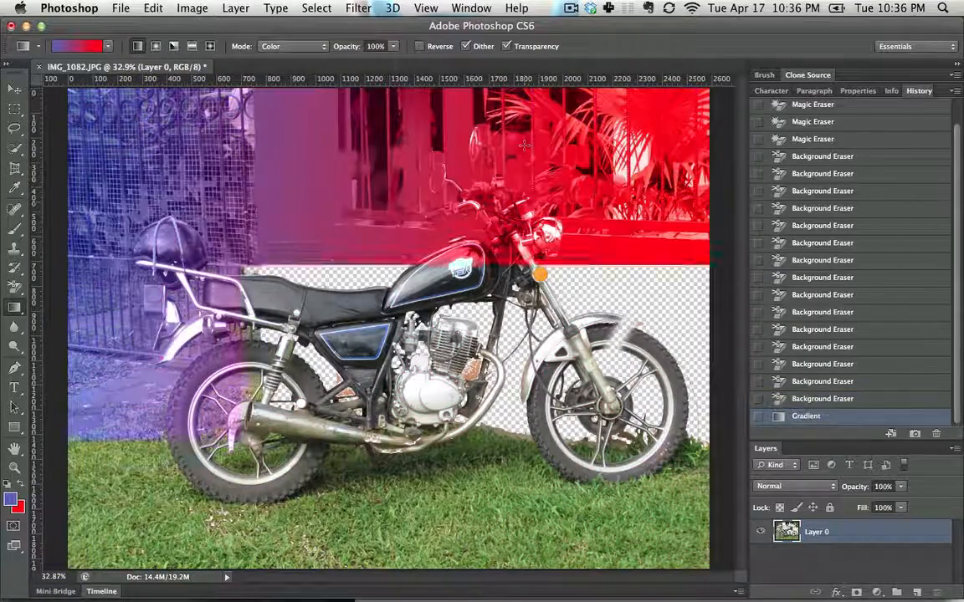
pyautogui.hotkey('ctrl', 'z')
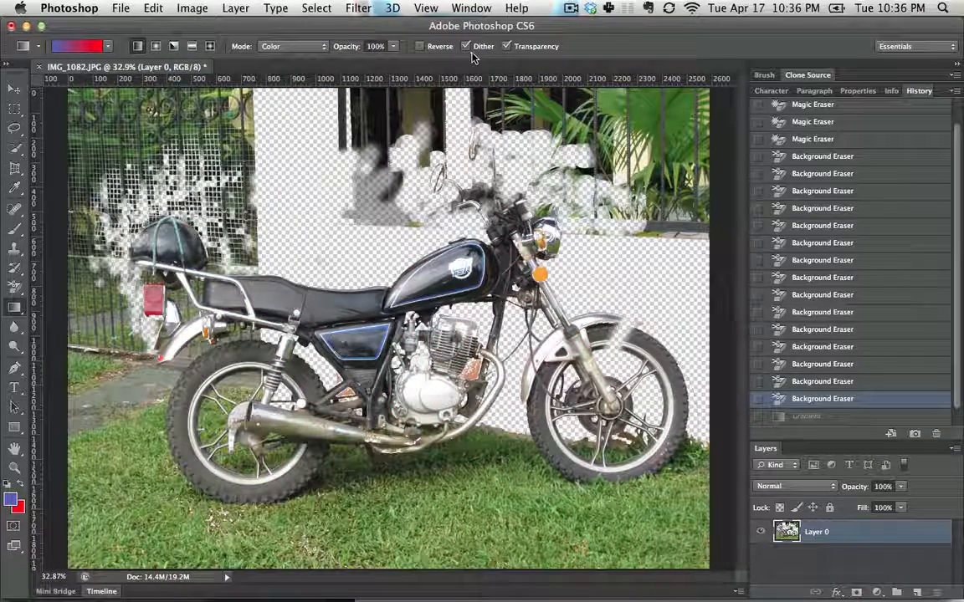
# Draw three Color-mode gradients in varying directions over one another on the motorcycle image, and undo all three
pyautogui.moveTo(197, 102); pyautogui.dragTo(542, 111)
pyautogui.moveTo(406, 379); pyautogui.dragTo(401, 385)
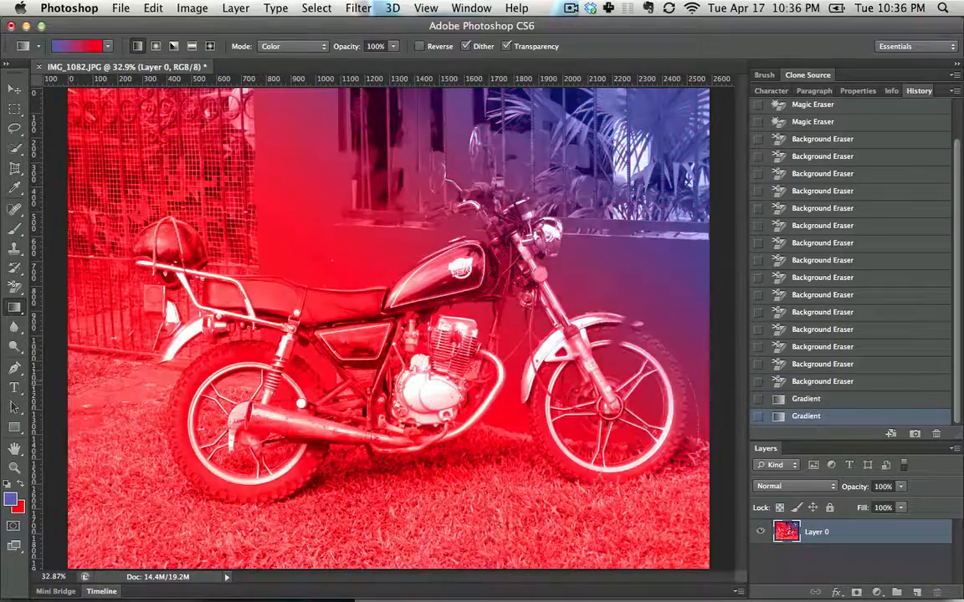
pyautogui.moveTo(335, 302); pyautogui.dragTo(579, 247)
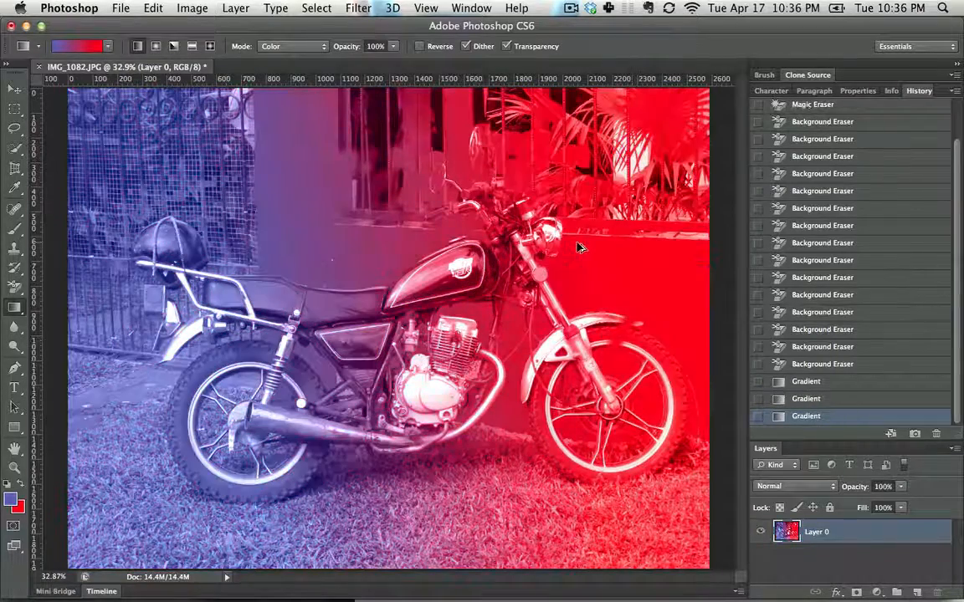
pyautogui.press('super+alt+z')
pyautogui.press('super+alt+z')
pyautogui.press('super+alt+z')
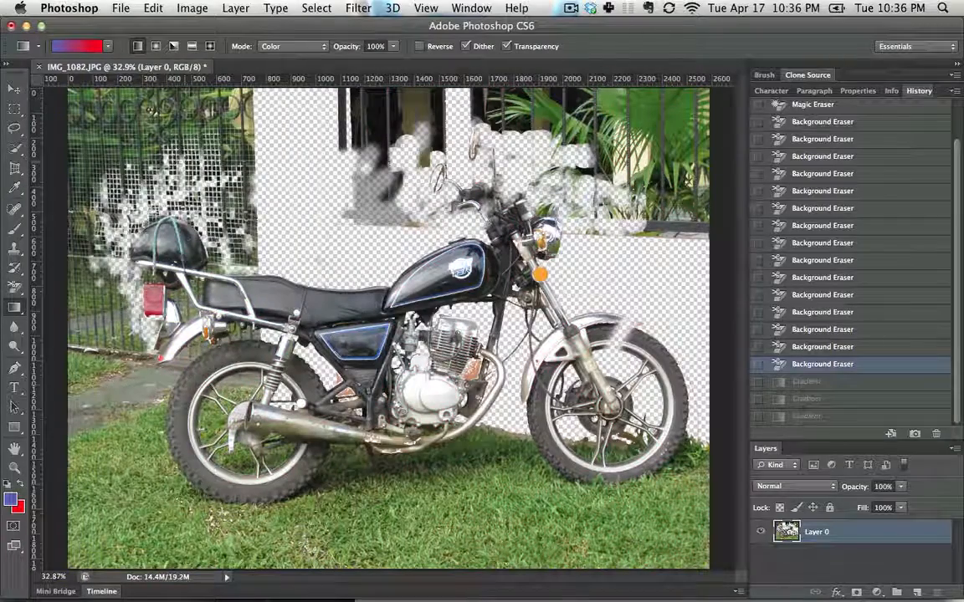
# Draw the blue-to-red gradient across the motorcycle image in Normal blending mode and undo it
pyautogui.click(293, 46)
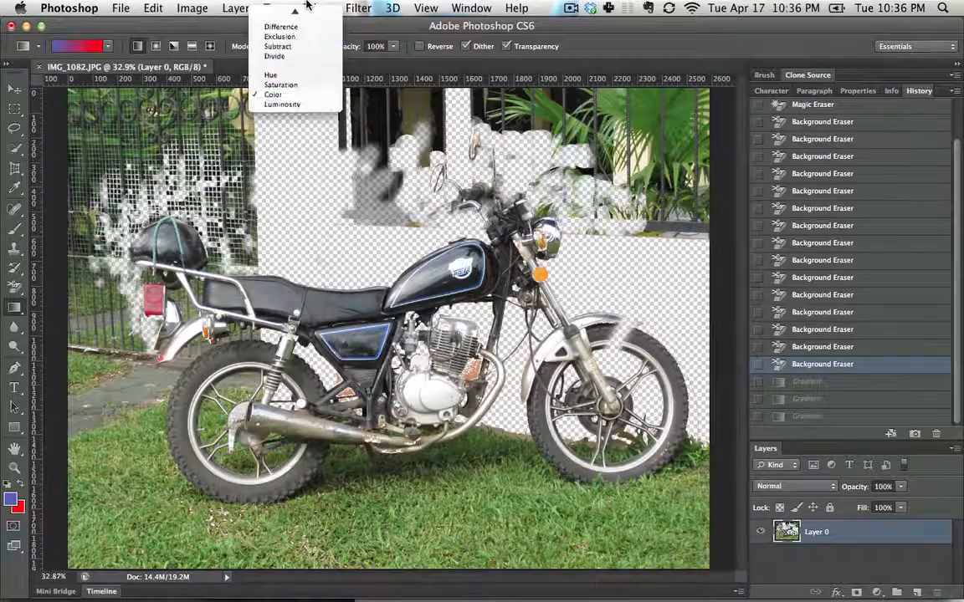
pyautogui.click(310, 14)
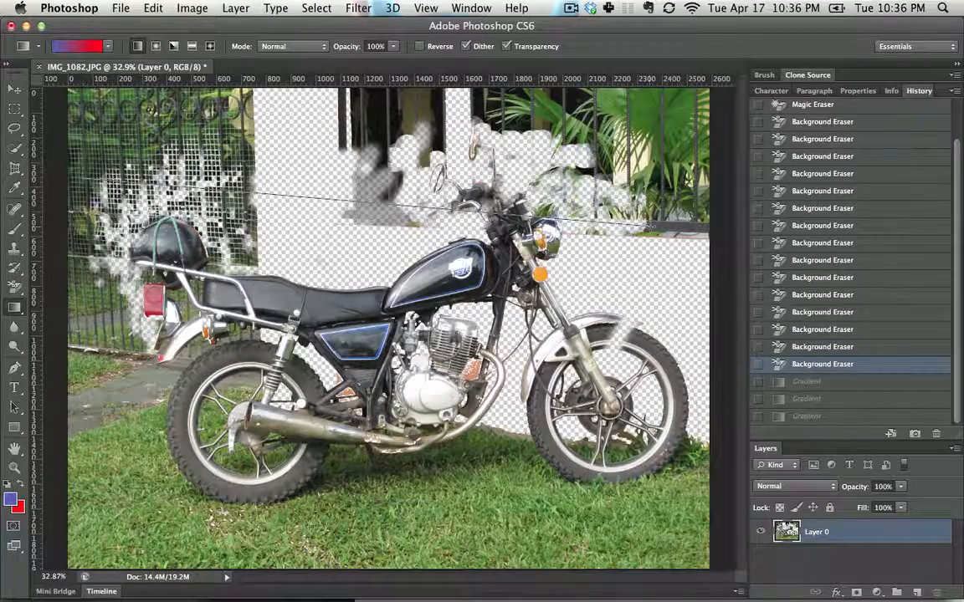
pyautogui.moveTo(84, 176); pyautogui.dragTo(518, 171)
pyautogui.press('super+z')
# Apply the blue-to-red gradient across the motorcycle image in Multiply blending mode
pyautogui.click(293, 46)
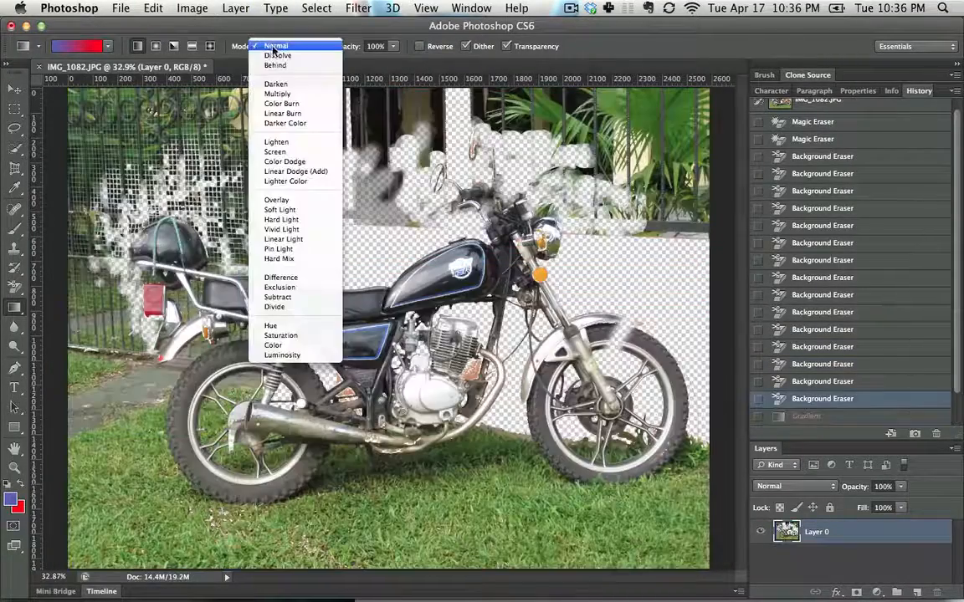
pyautogui.click(275, 94)
pyautogui.moveTo(224, 193); pyautogui.dragTo(669, 247)
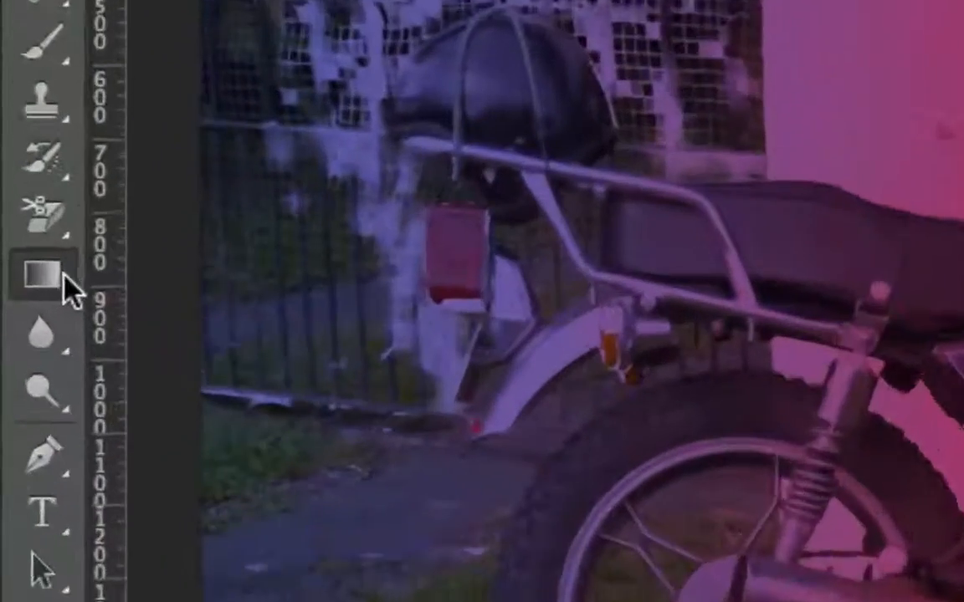
# Fill the wall areas beside and below the window and behind the front wheel with the blue foreground color using the Paint Bucket
pyautogui.click(19, 311)
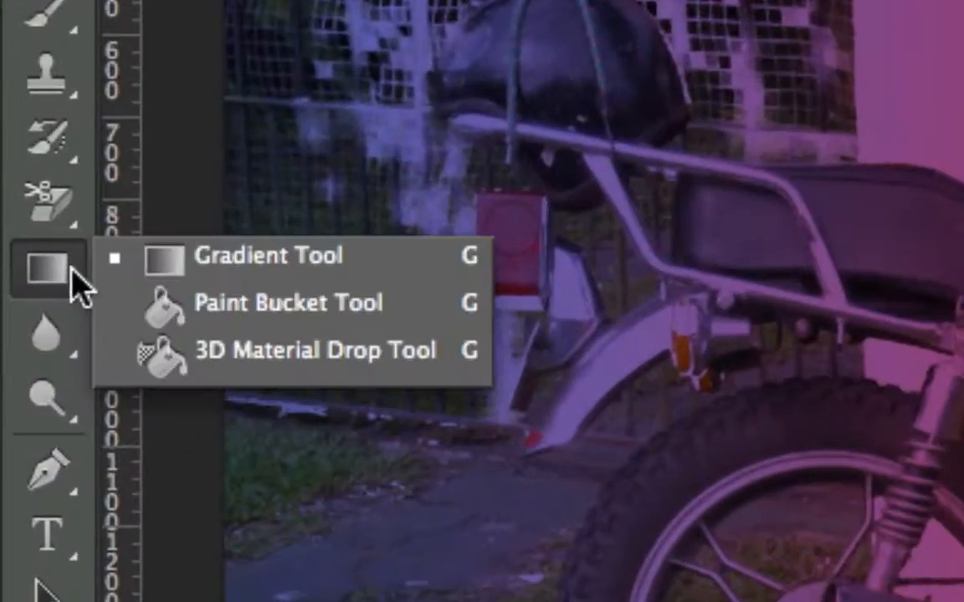
pyautogui.click(408, 314)
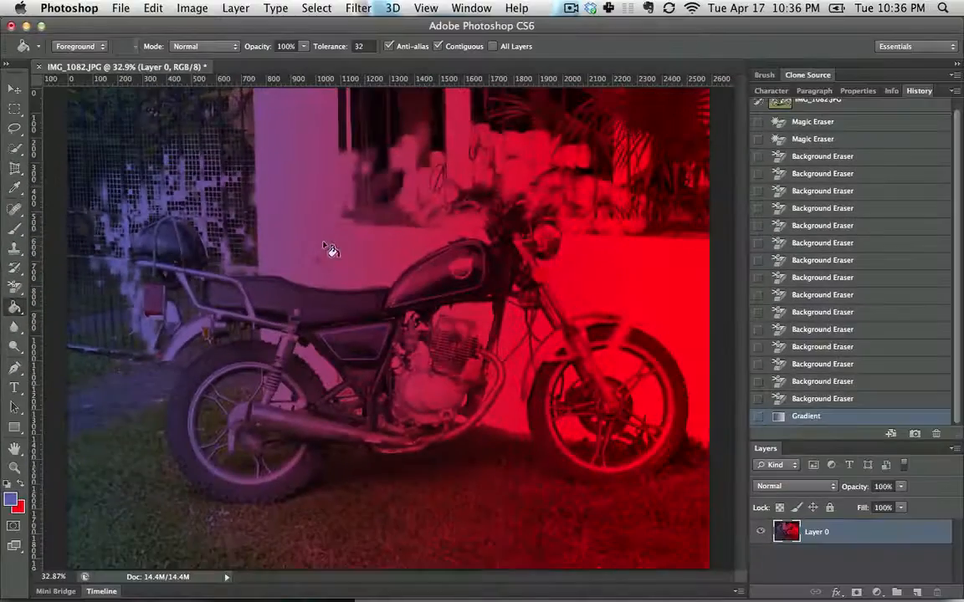
pyautogui.click(311, 168)
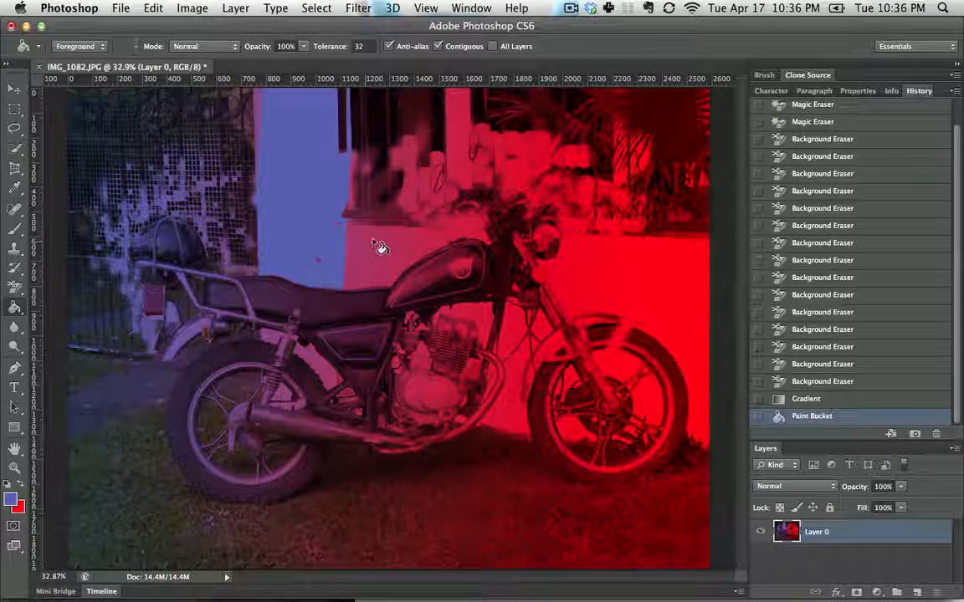
pyautogui.click(350, 228)
pyautogui.click(618, 279)
pyautogui.click(556, 275)
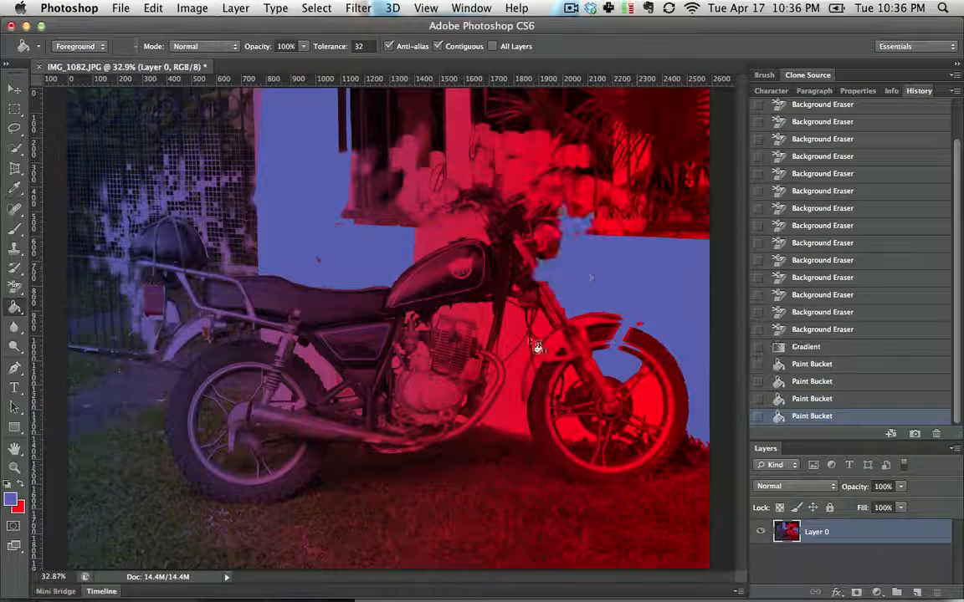
# Fill the gaps between the engine and front wheel and the openings between the front wheel's spokes with blue
pyautogui.click(510, 375)
pyautogui.click(512, 345)
pyautogui.click(637, 390)
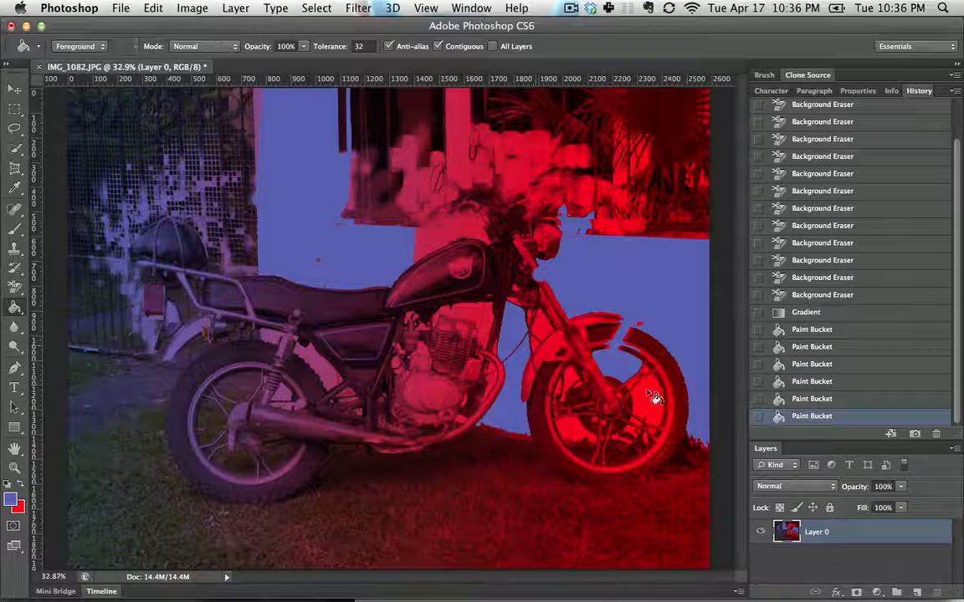
pyautogui.click(590, 429)
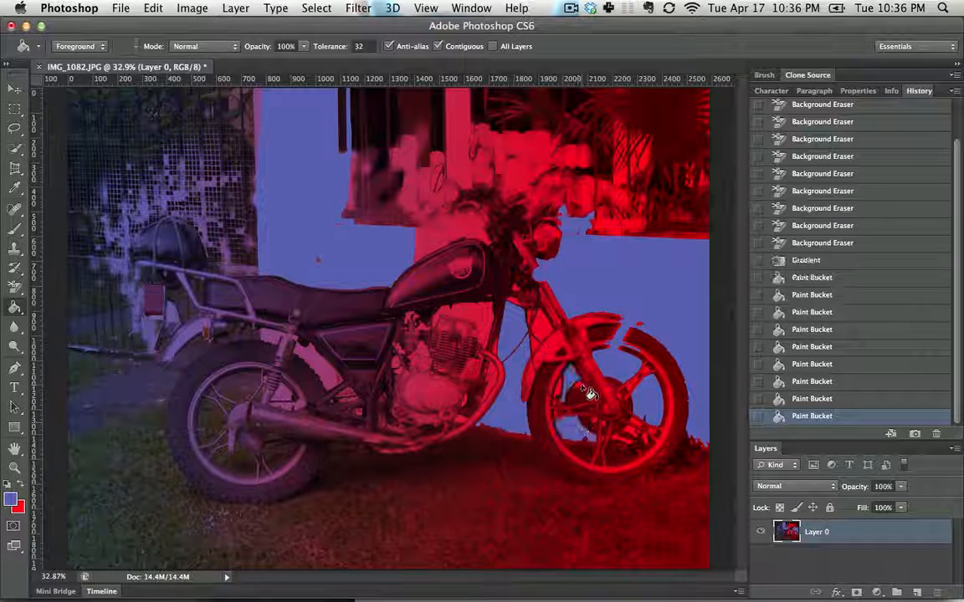
# Fill the small leftover patches around the front wheel's hub and spokes with blue, undoing one of the fills
pyautogui.click(586, 394)
pyautogui.click(583, 392)
pyautogui.click(578, 395)
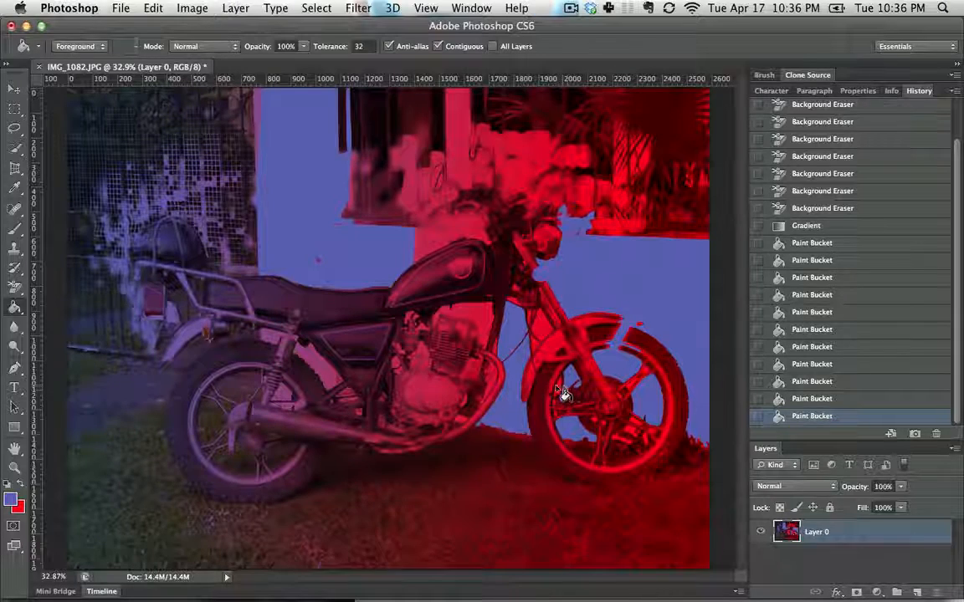
pyautogui.click(566, 397)
pyautogui.press('super+z')
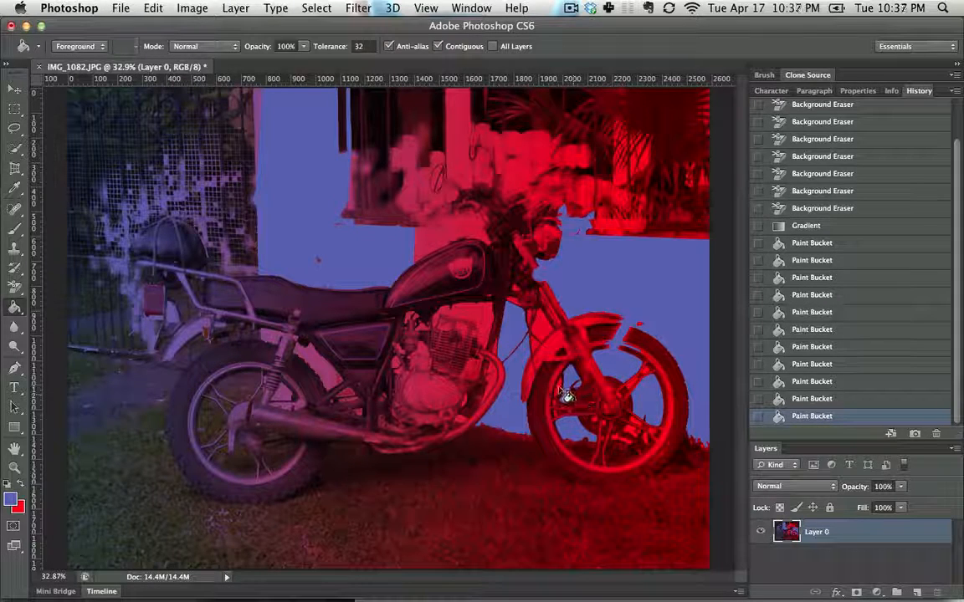
pyautogui.click(581, 397)
pyautogui.click(658, 438)
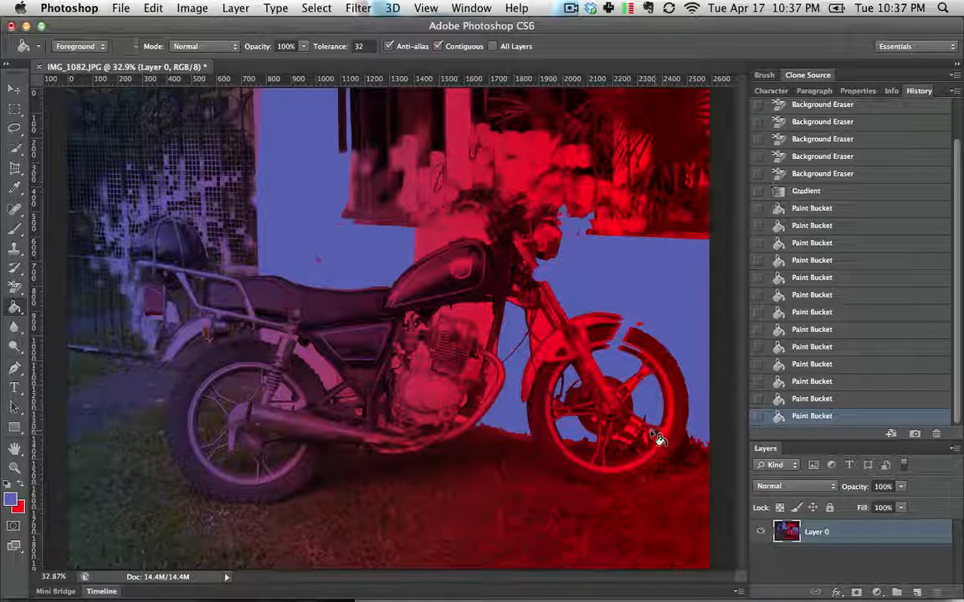
pyautogui.click(643, 432)
pyautogui.click(641, 430)
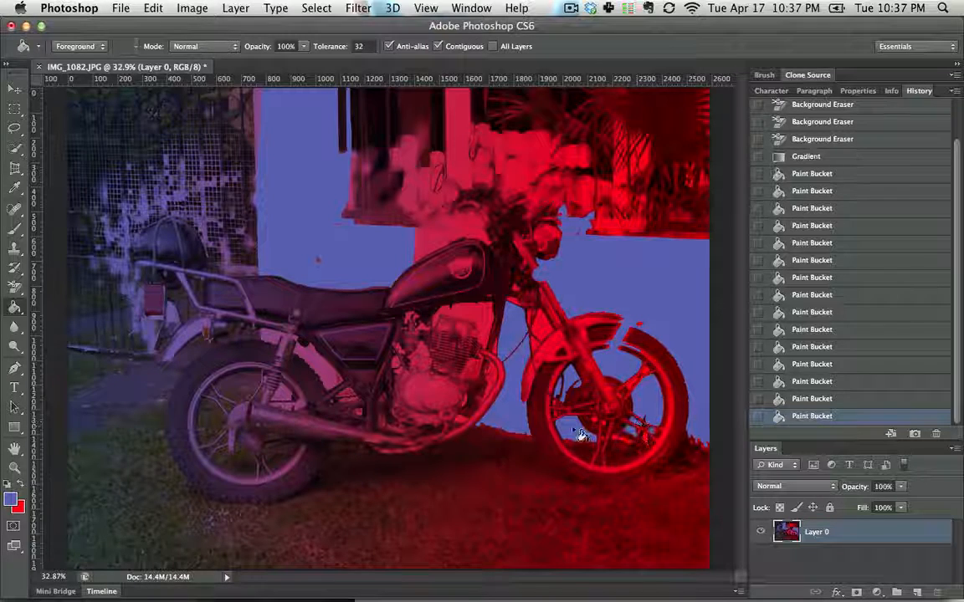
# Select the gaps above the engine and rear wheel and the wall above the tank with the Magic Wand, fill them blue and deselect
pyautogui.press('w')
pyautogui.hotkey('shift', 'w')
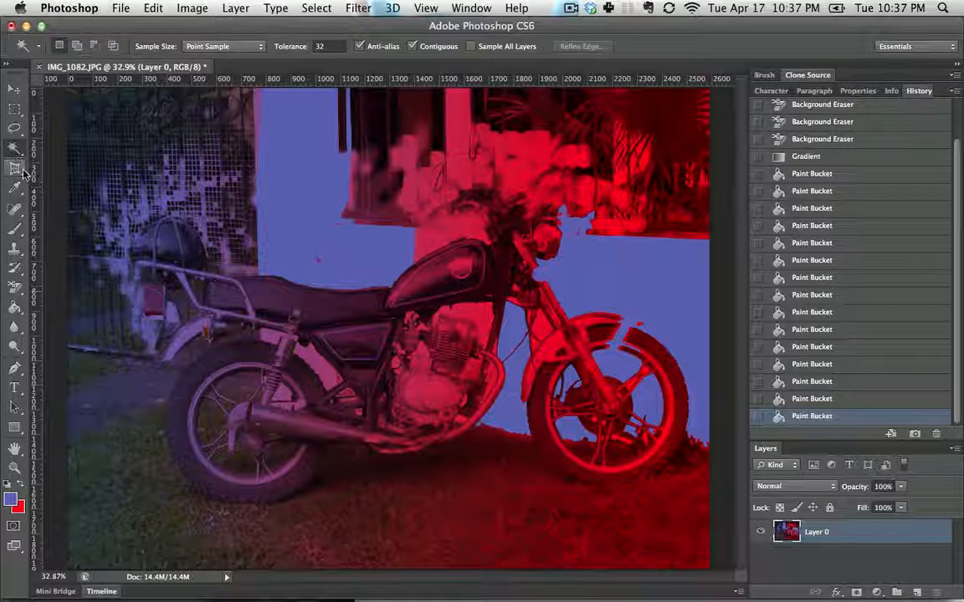
pyautogui.click(452, 322)
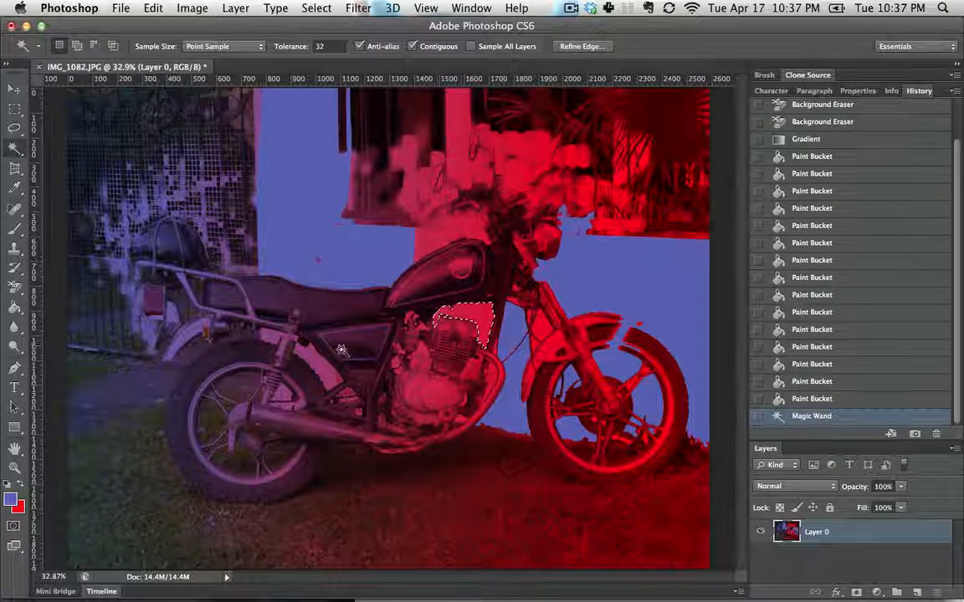
pyautogui.keyDown('shift'); pyautogui.click(318, 368); pyautogui.keyUp('shift')
pyautogui.keyDown('shift'); pyautogui.click(276, 339); pyautogui.keyUp('shift')
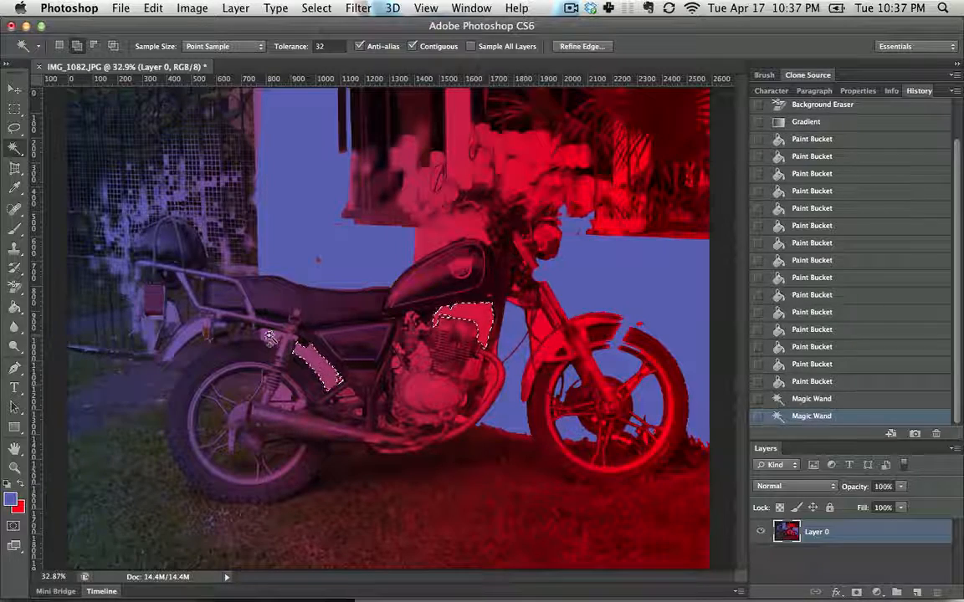
pyautogui.keyDown('shift'); pyautogui.click(438, 239); pyautogui.keyUp('shift')
pyautogui.hotkey('alt', 'BackSpace')
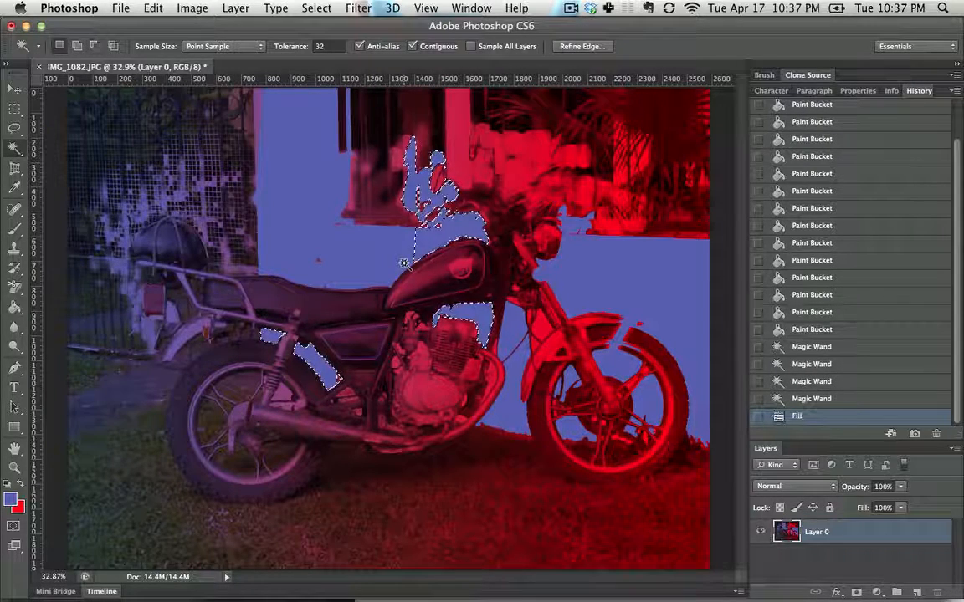
pyautogui.press('super+d')
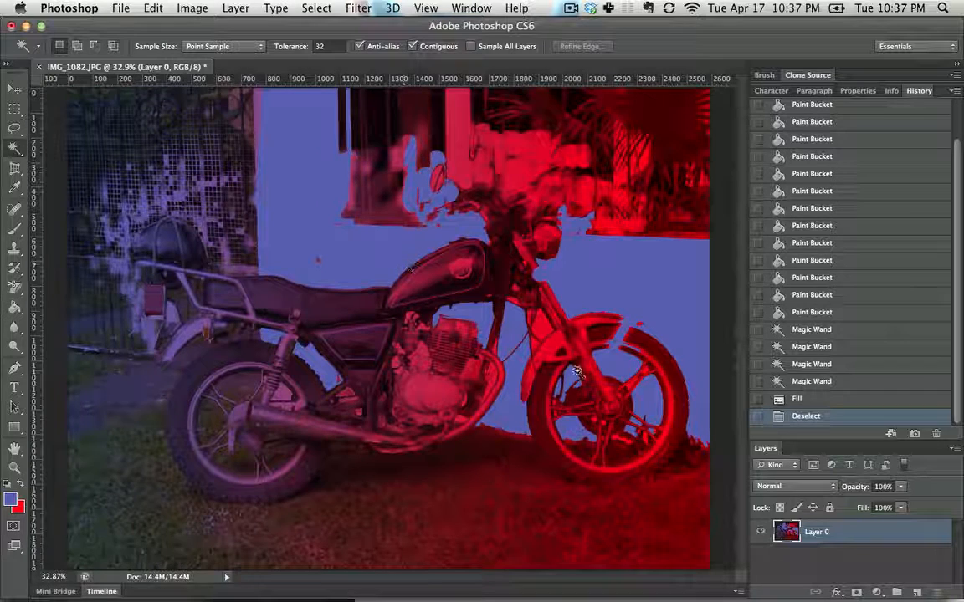
# Fill the remaining red gaps around the front fork and above the engine with blue using the Paint Bucket
pyautogui.click(15, 307)
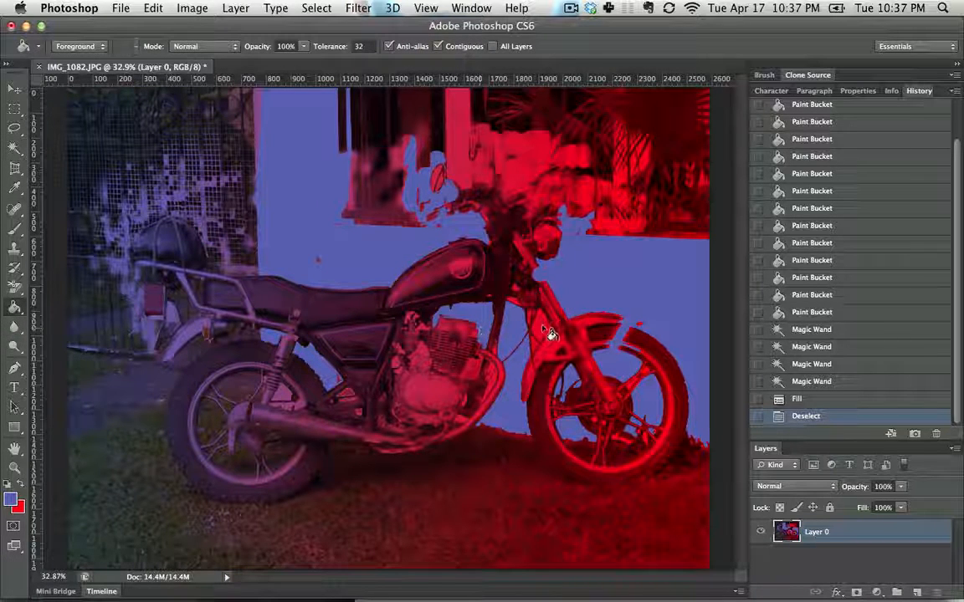
pyautogui.click(541, 350)
pyautogui.click(494, 325)
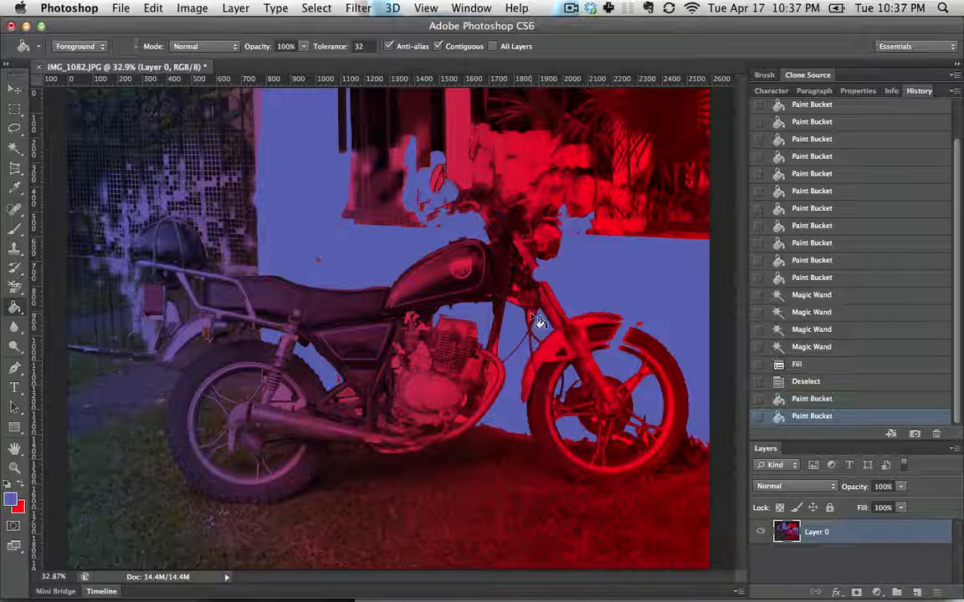
pyautogui.click(519, 311)
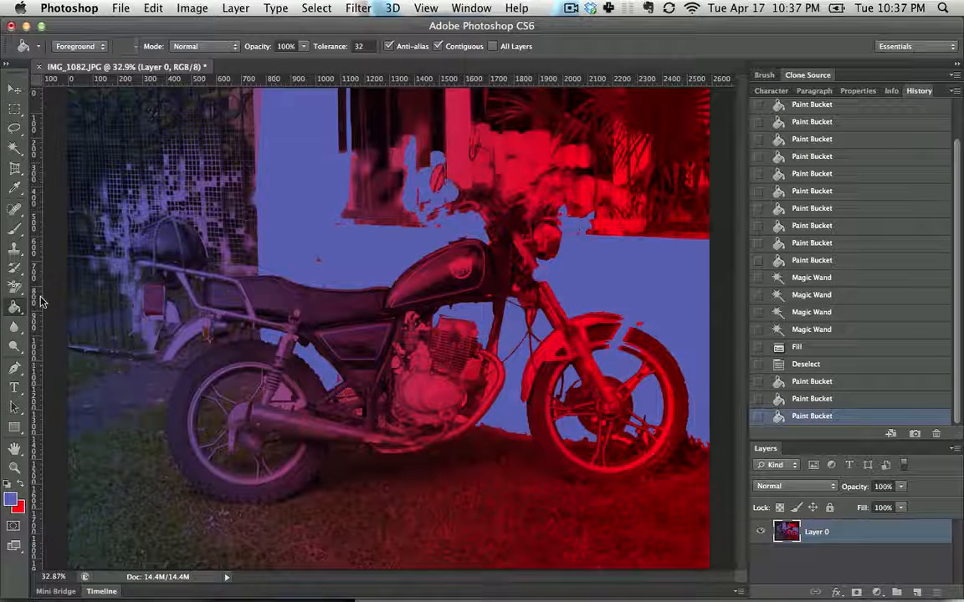
pyautogui.click(15, 288)
pyautogui.click(14, 289)
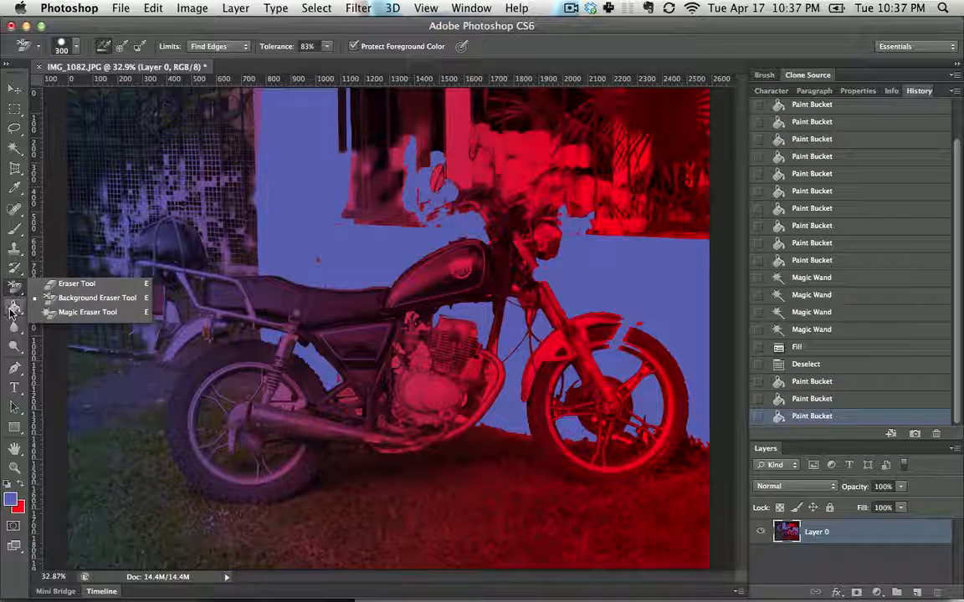
pyautogui.click(11, 309)
pyautogui.click(13, 310)
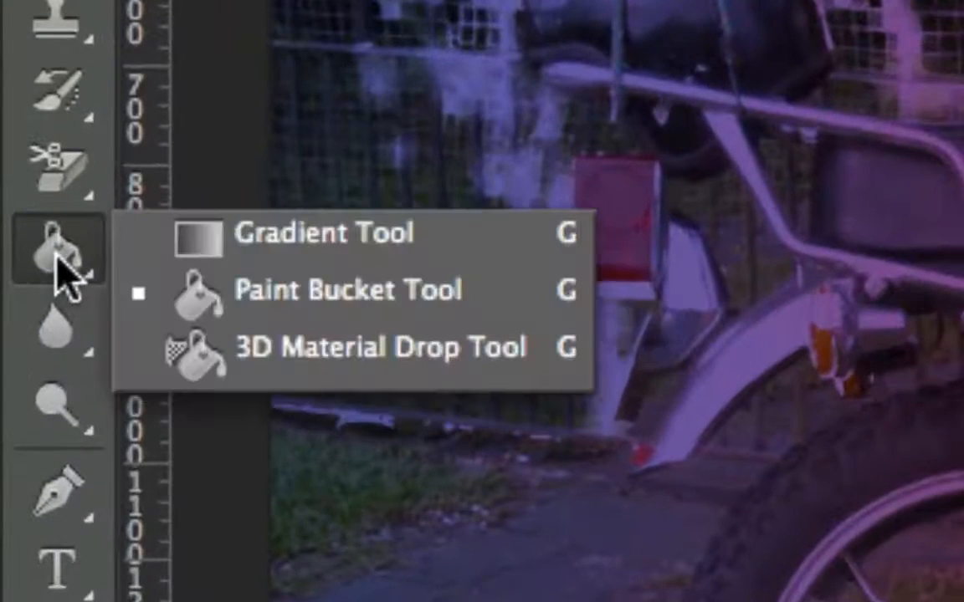
# Add the text "BIKE!" on the blue wall above the motorcycle's seat
pyautogui.click(345, 351)
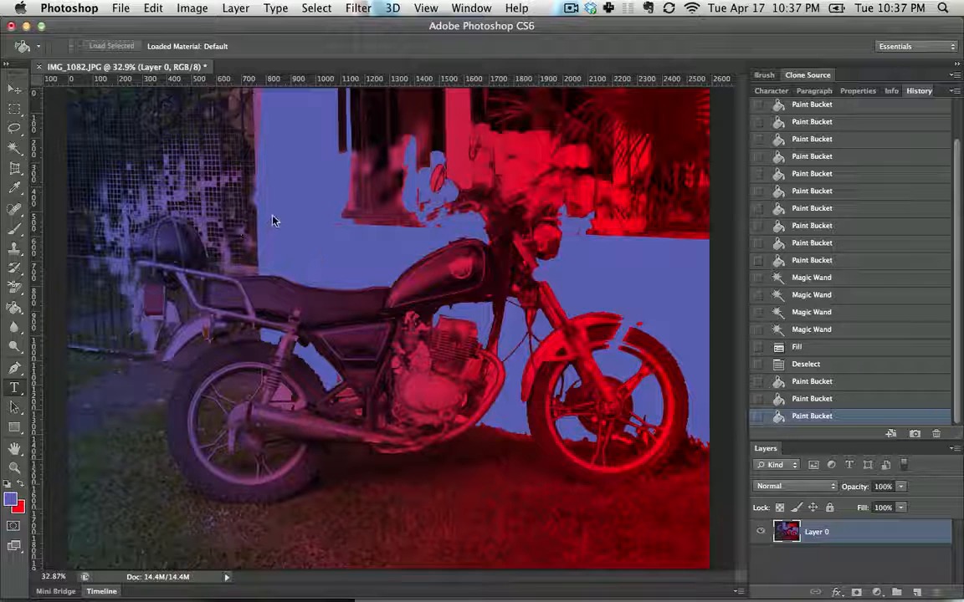
pyautogui.click(276, 213)
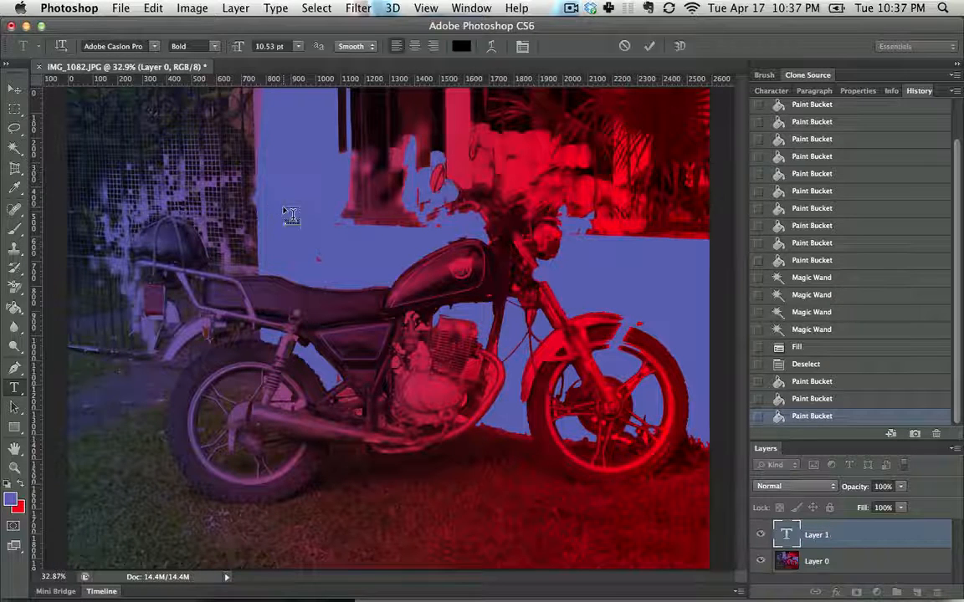
pyautogui.write('BIKE')
# Scale the "BIKE!" text up to about 1116% and move it onto the ground below the front wheel
pyautogui.press('super+t')
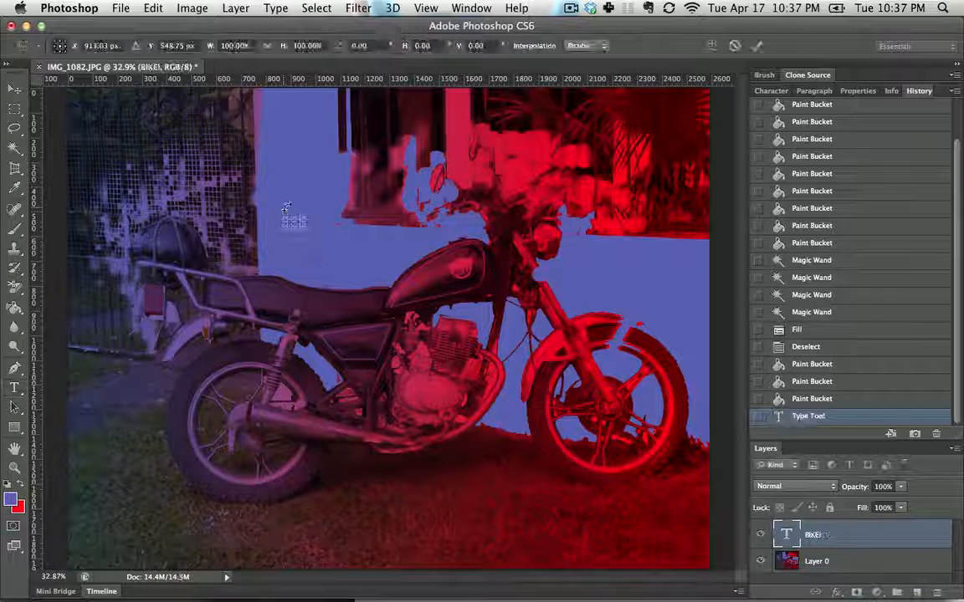
pyautogui.moveTo(300, 216); pyautogui.dragTo(512, 150)
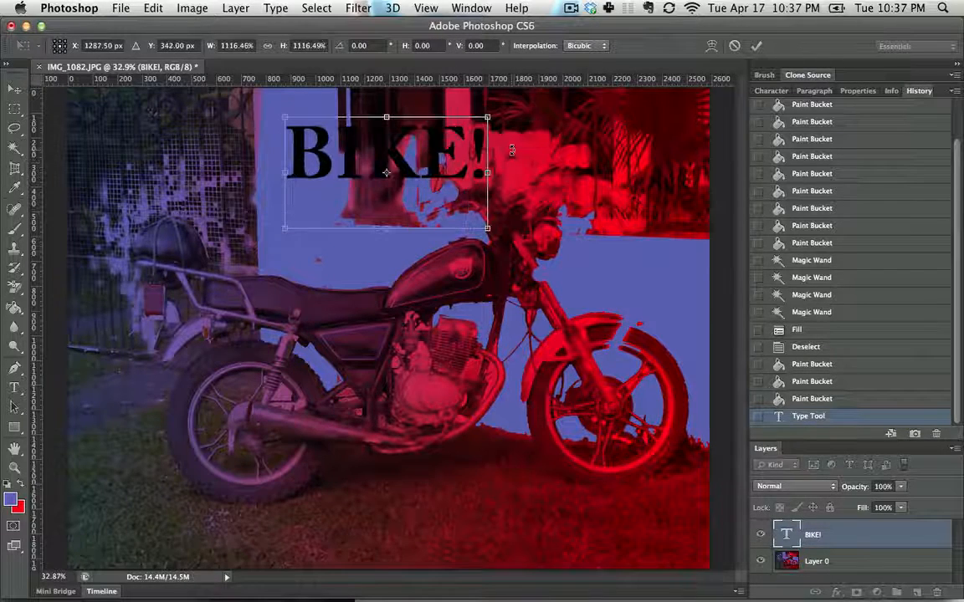
pyautogui.press('Return')
pyautogui.press('v')
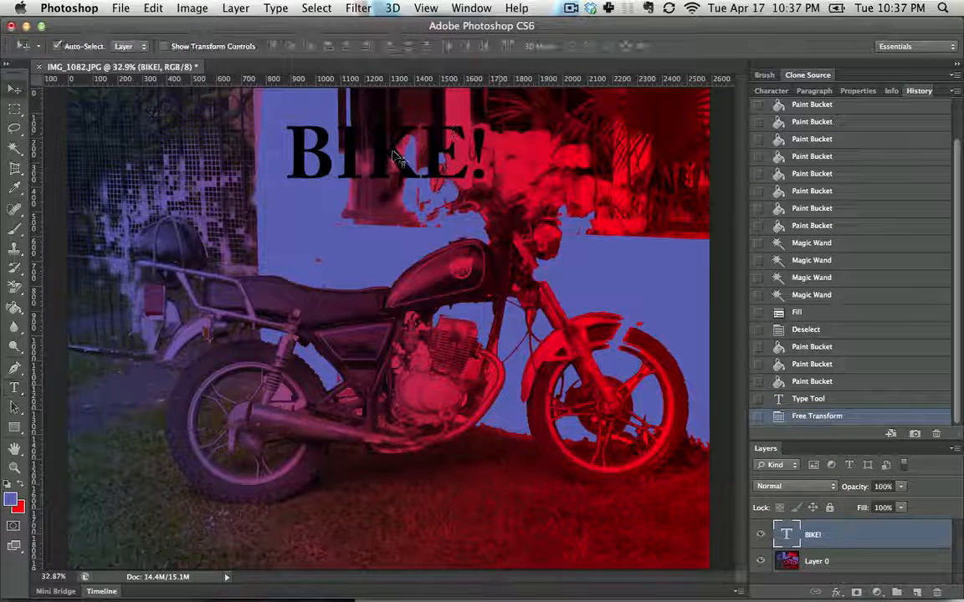
pyautogui.moveTo(395, 157); pyautogui.dragTo(536, 499)
# Change the color of the whole "BIKE!" text to white
pyautogui.press('t')
pyautogui.click(535, 499)
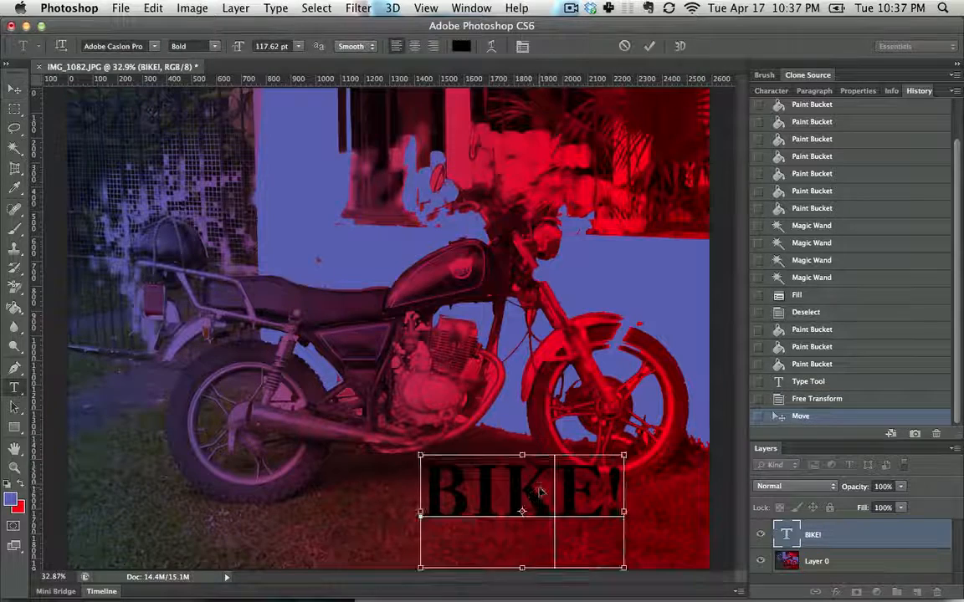
pyautogui.press('super+a')
pyautogui.click(461, 46)
pyautogui.moveTo(502, 431); pyautogui.dragTo(350, 260)
pyautogui.press('Return')
pyautogui.press('super+Return')
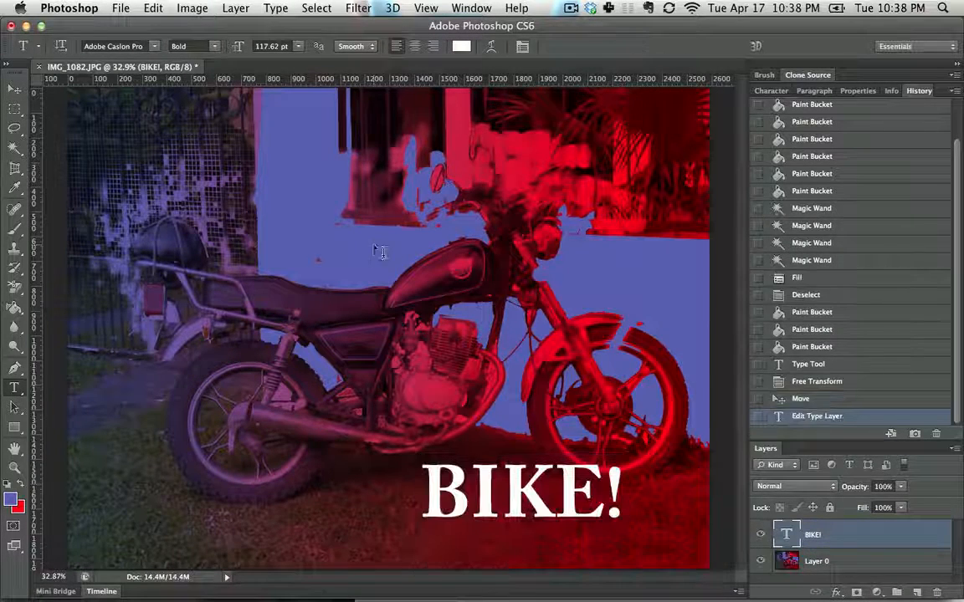
# Shift the "BIKE!" text slightly lower on the ground and turn its layer into a 3D extrusion
pyautogui.press('v')
pyautogui.moveTo(535, 495); pyautogui.dragTo(546, 506)
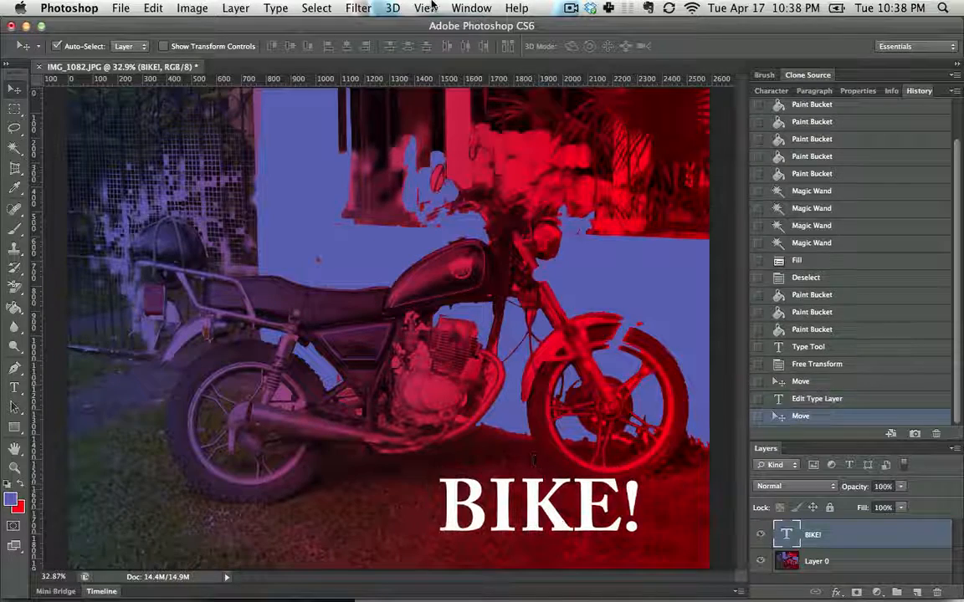
pyautogui.click(392, 8)
pyautogui.click(469, 69)
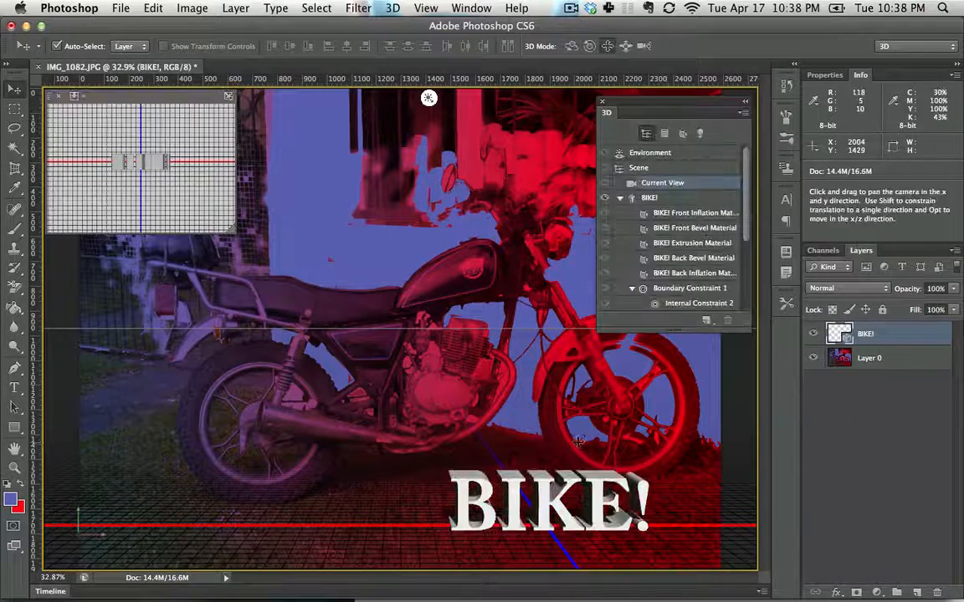
# Apply the Fun Textured3 material to the front face of the 3D text with the 3D Material Drop Tool, then select Layer 0
pyautogui.click(13, 308)
pyautogui.click(75, 334)
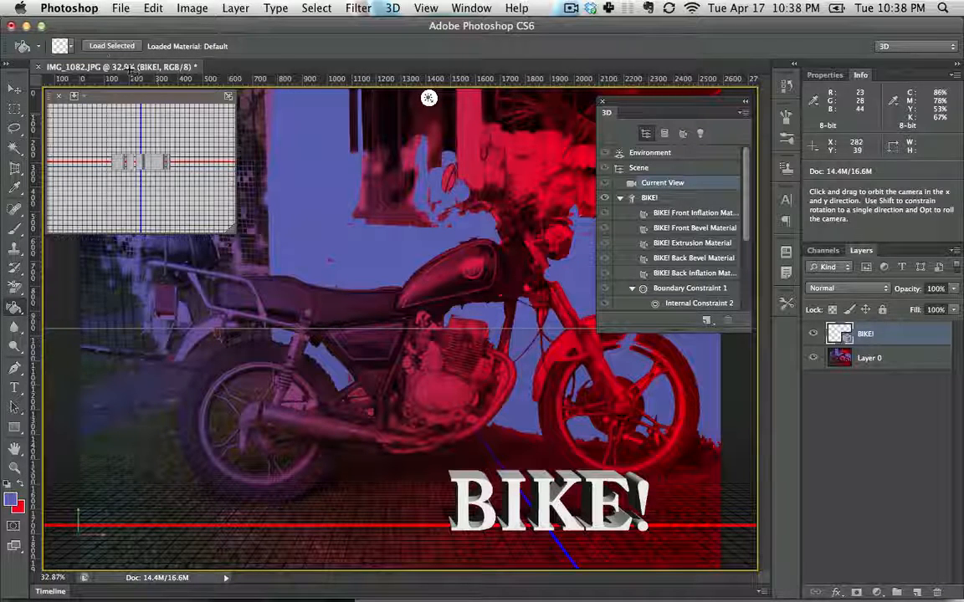
pyautogui.click(70, 47)
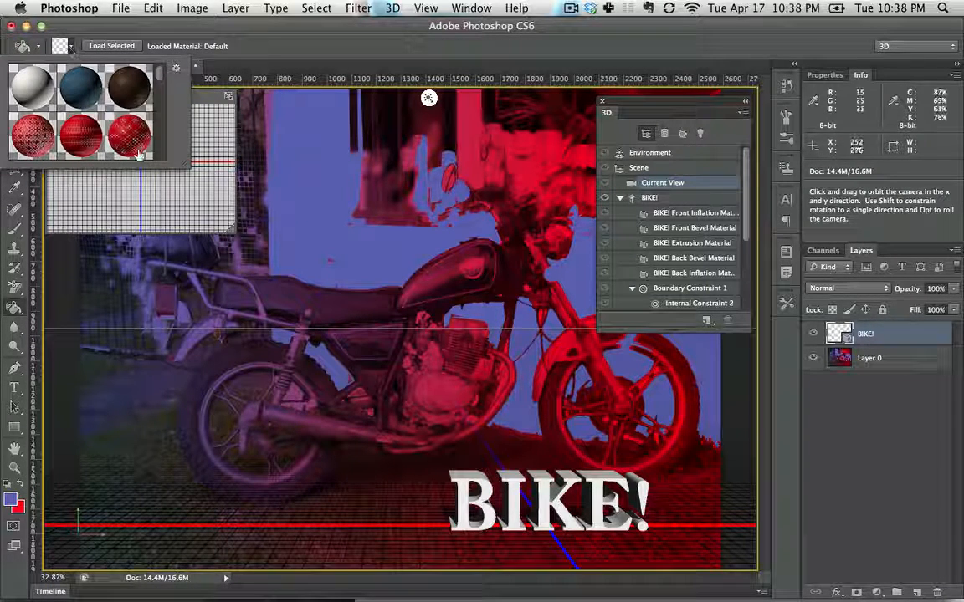
pyautogui.click(128, 137)
pyautogui.click(490, 498)
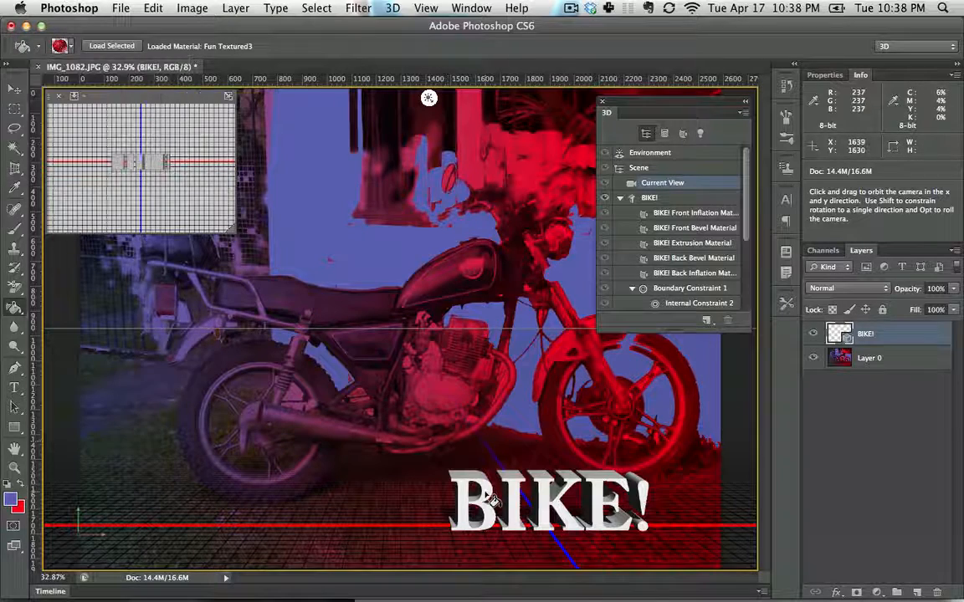
pyautogui.click(494, 499)
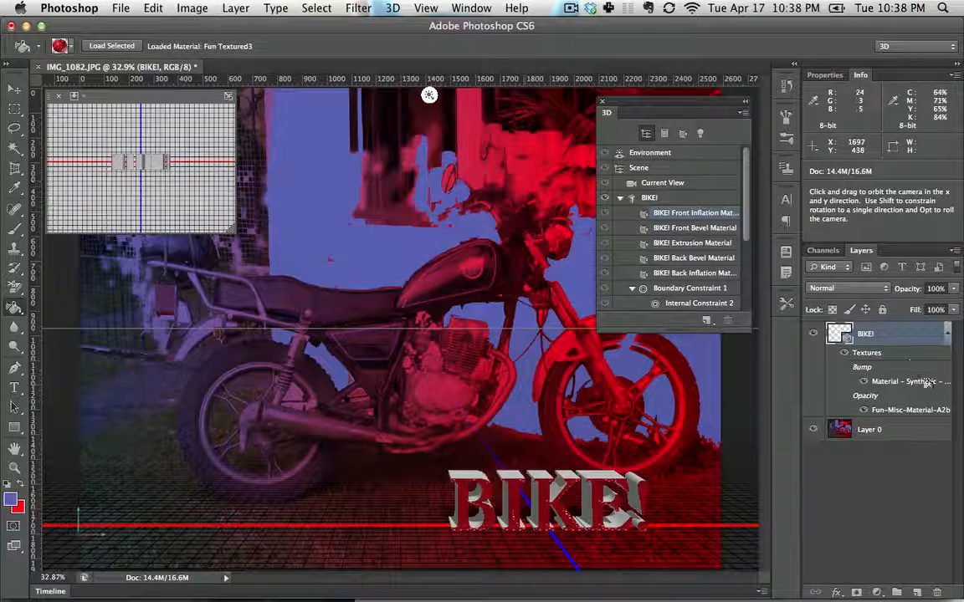
pyautogui.click(898, 427)
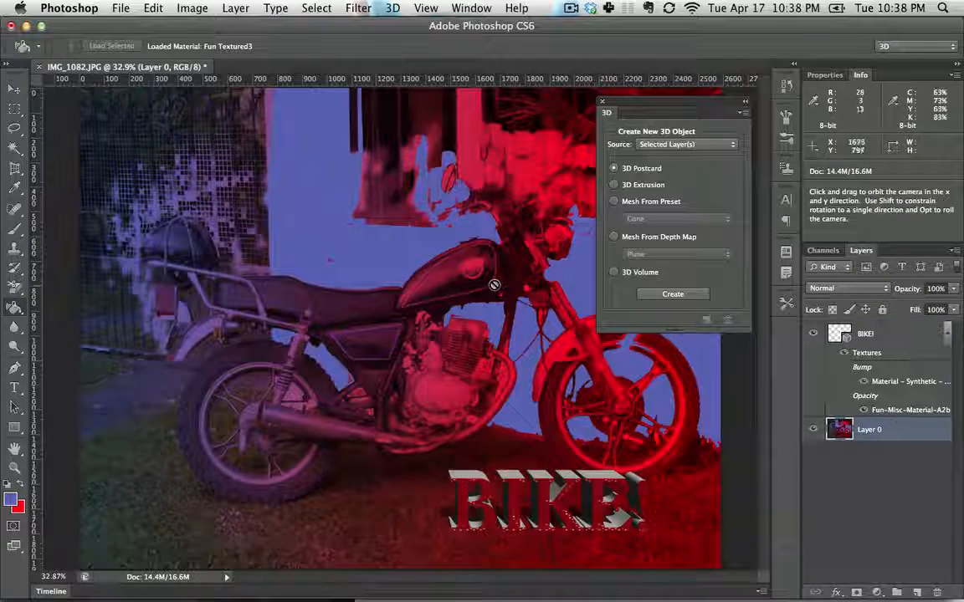